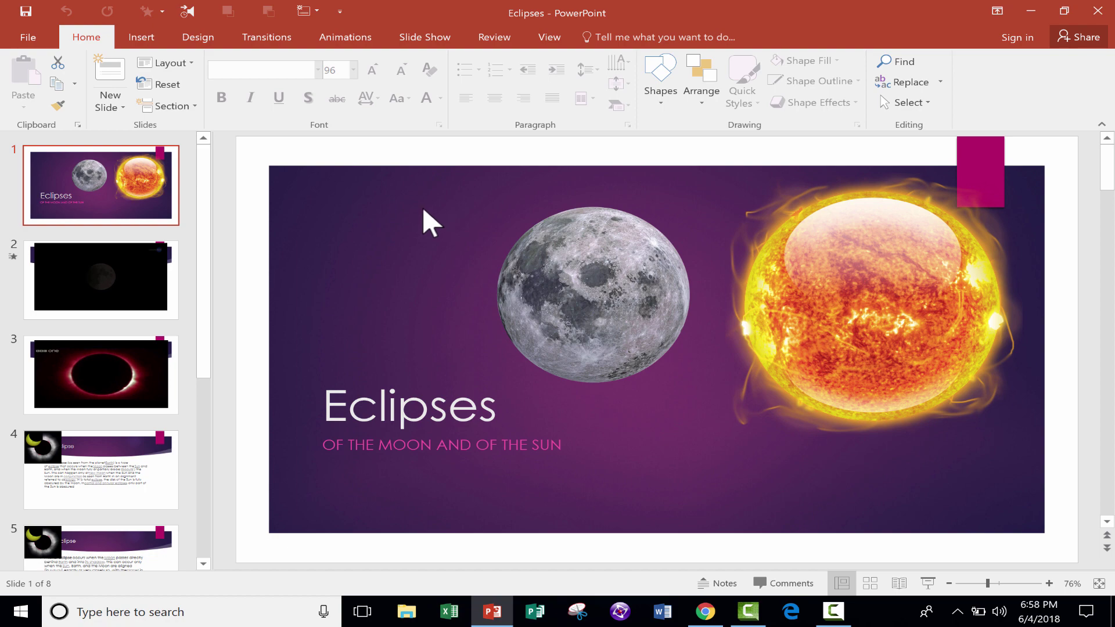
Step: Scroll the thumbnails and go to slide 8, the solar-eclipse question with answers 4, 5, 3
left_click_drag(204, 283, 274, 577)
left_click(114, 422)
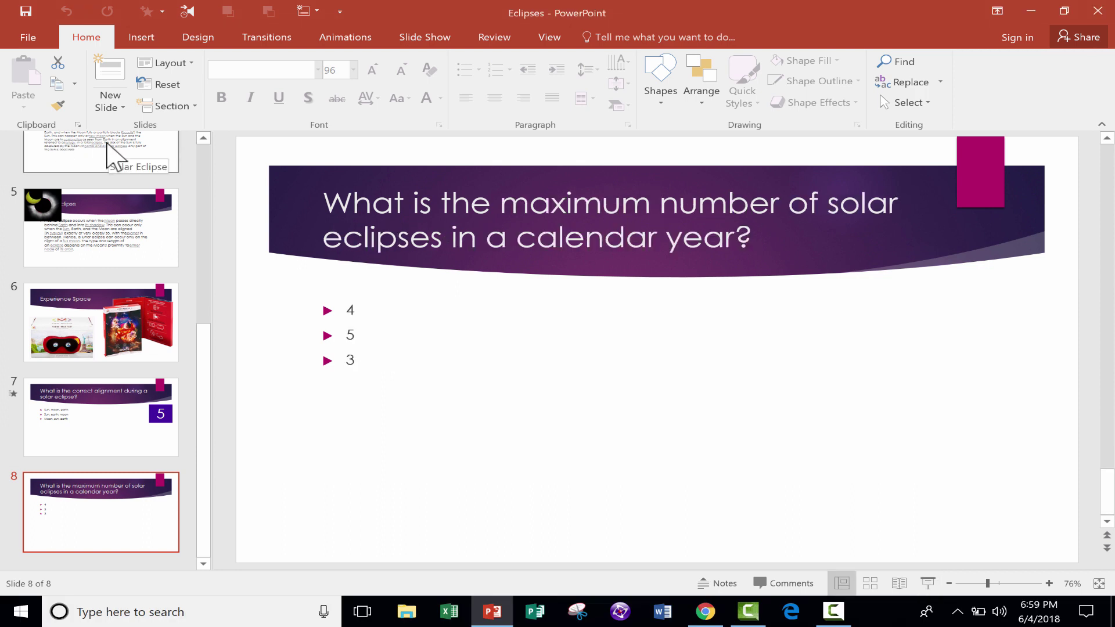
Step: Select slide 8 and pick Rounded Rectangle from the Insert Shapes gallery
left_click(452, 456)
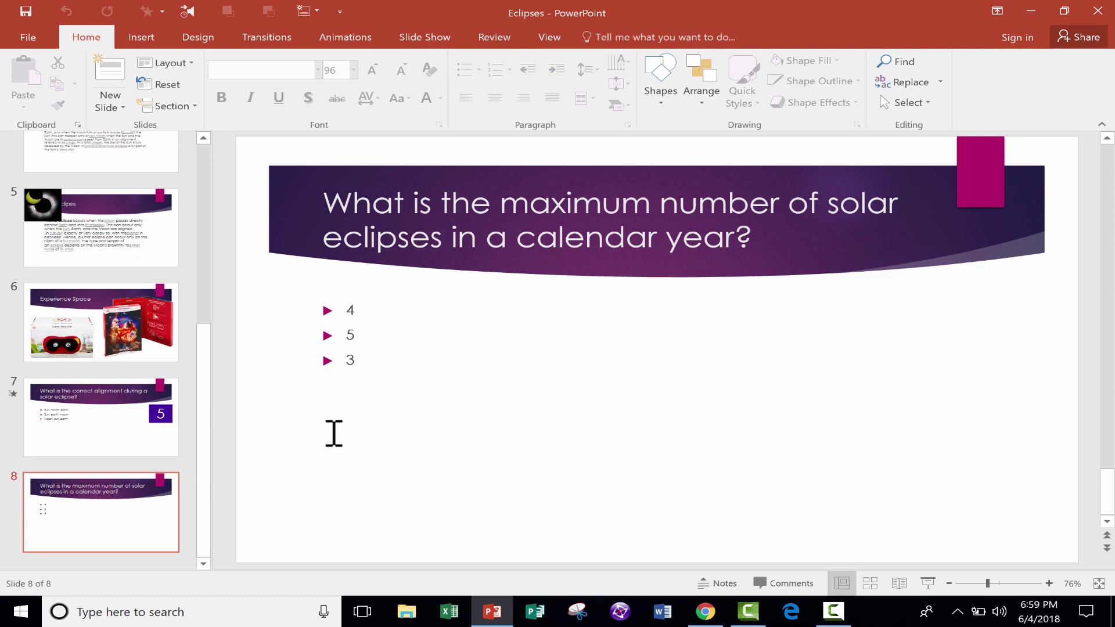
left_click(139, 38)
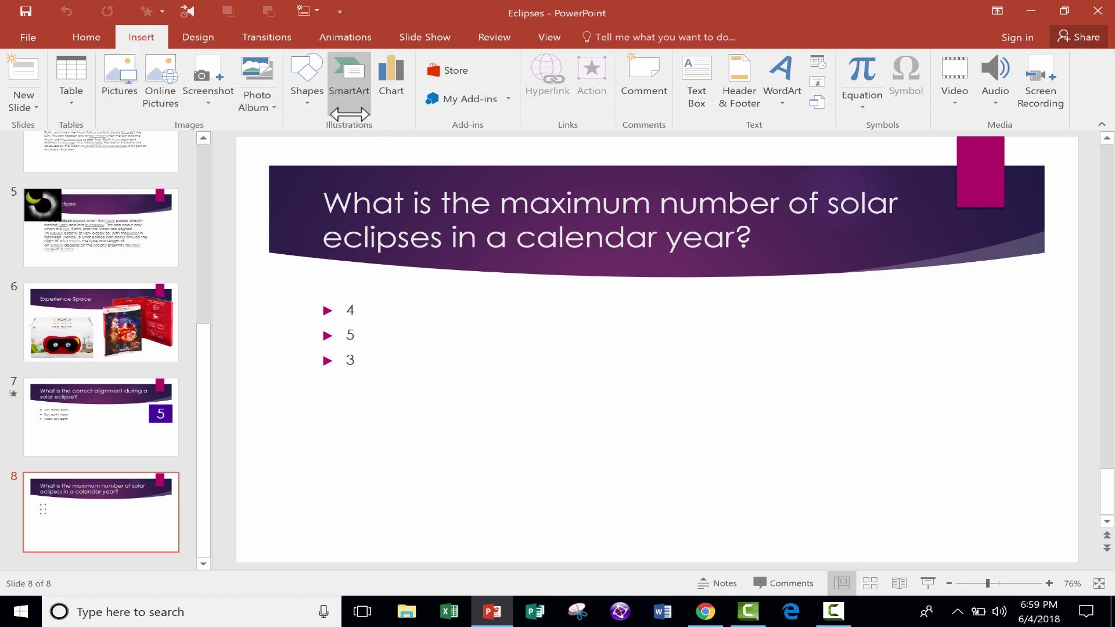
left_click(307, 92)
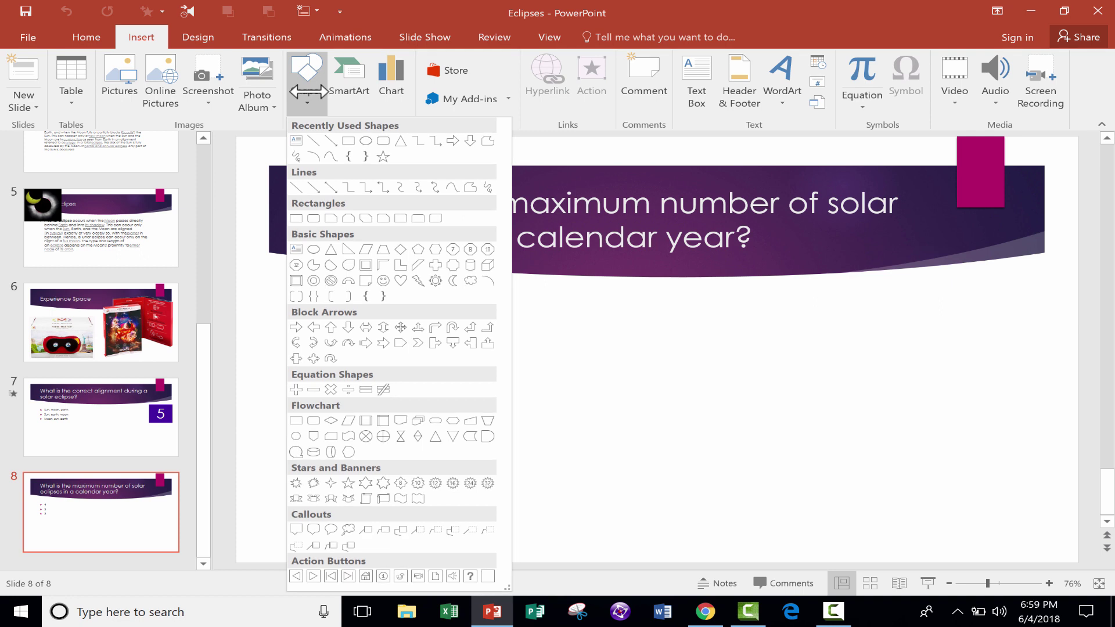
left_click(313, 218)
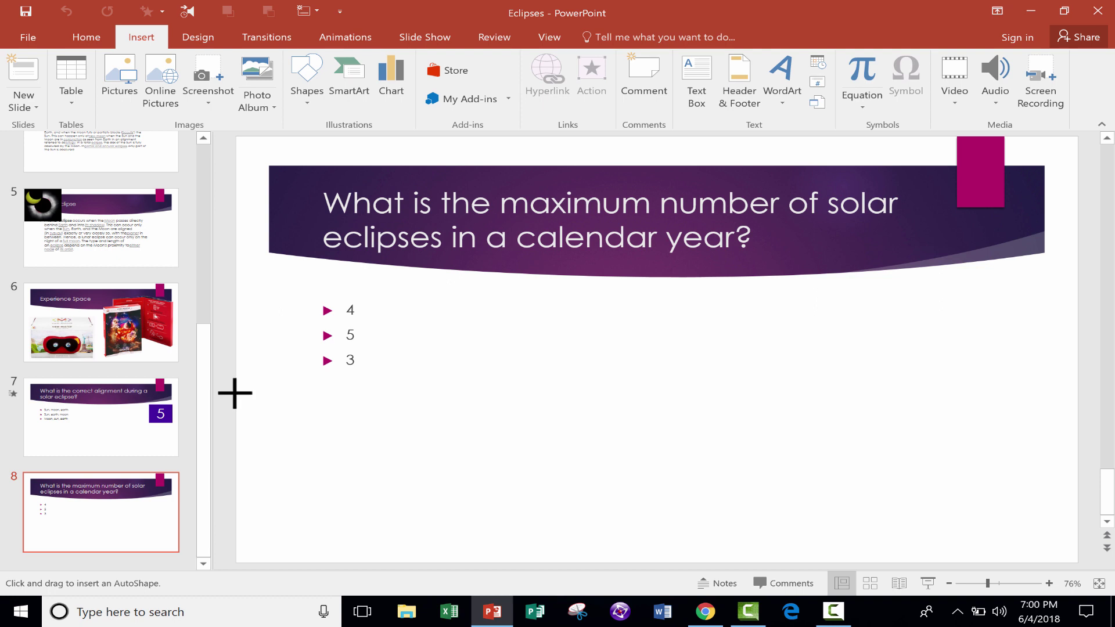
Step: Draw a full-width rounded bar below the answers and give it a coral gradient style
mouse_move(235, 394)
left_mouse_down()
mouse_move(371, 460)
mouse_move(1023, 468)
mouse_move(1099, 458)
mouse_move(1079, 449)
left_mouse_up()
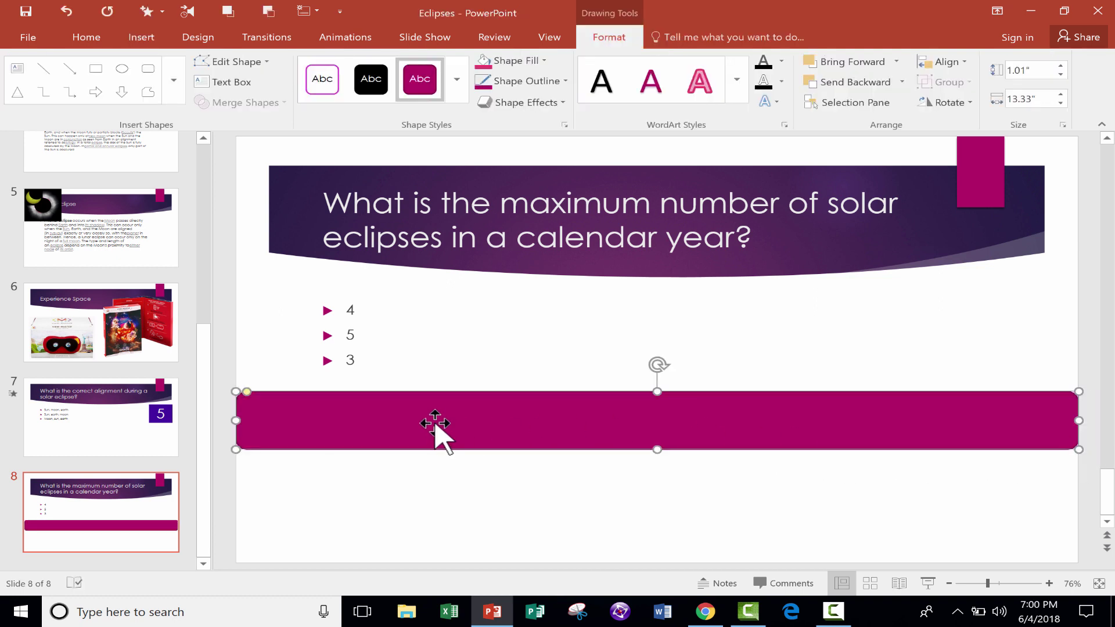
left_click_drag(434, 422, 430, 475)
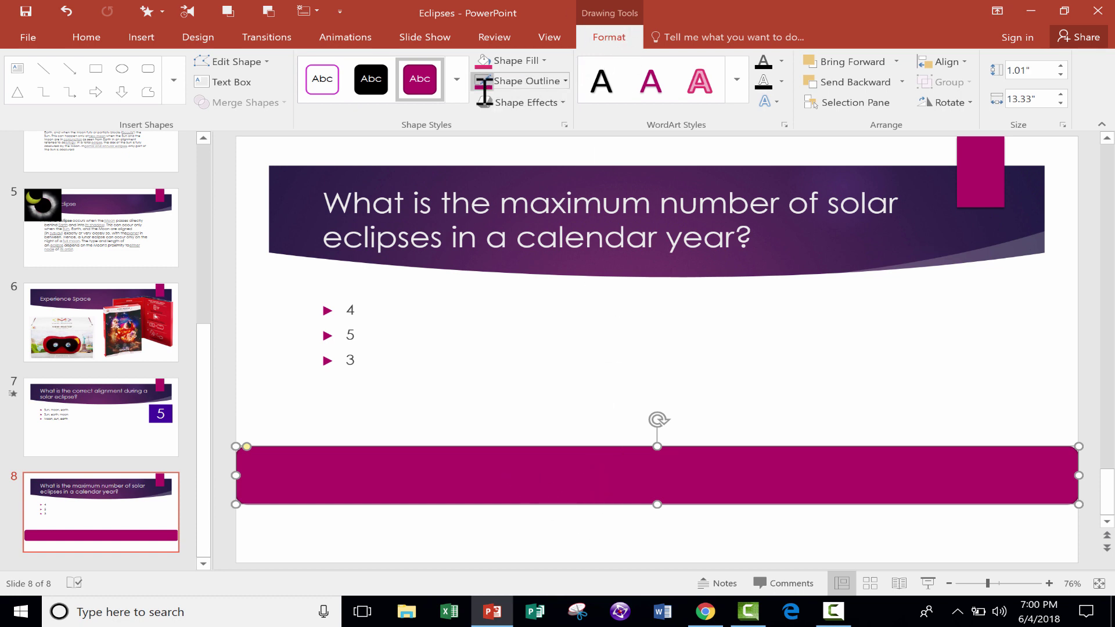
left_click(463, 88)
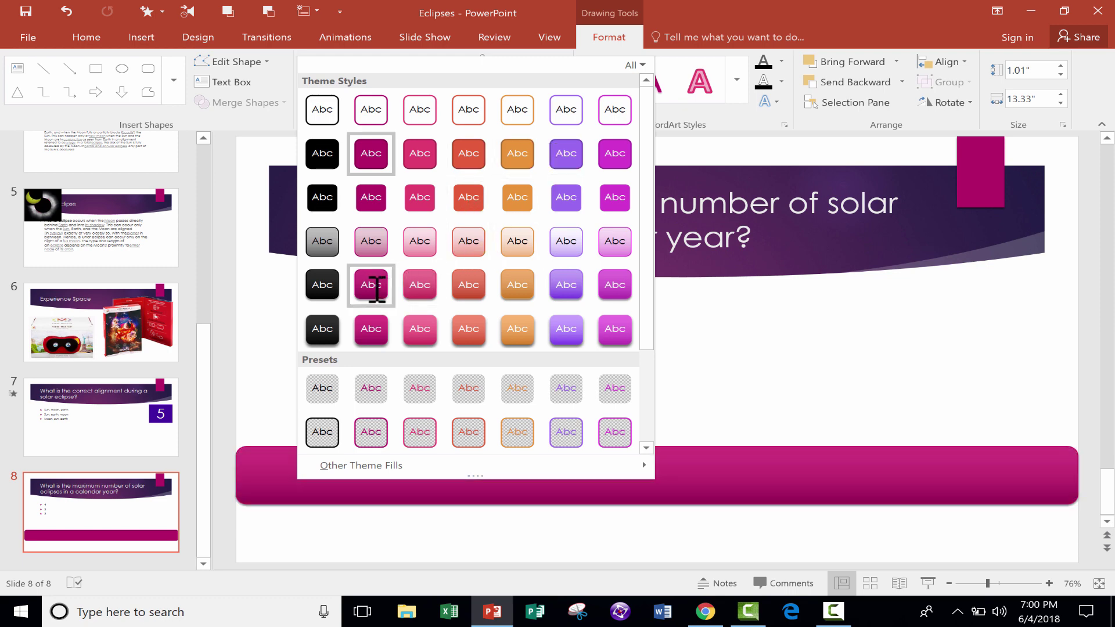
left_click(475, 325)
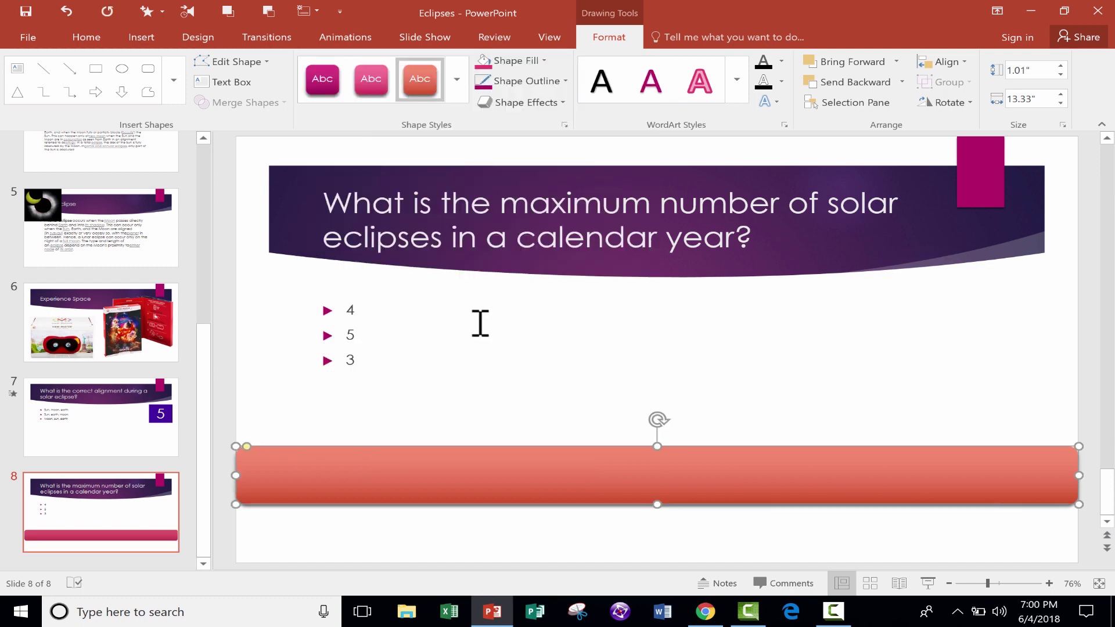
Step: Review the bar's fill and outline settings in the Format Shape pane, then deselect it
right_click(873, 473)
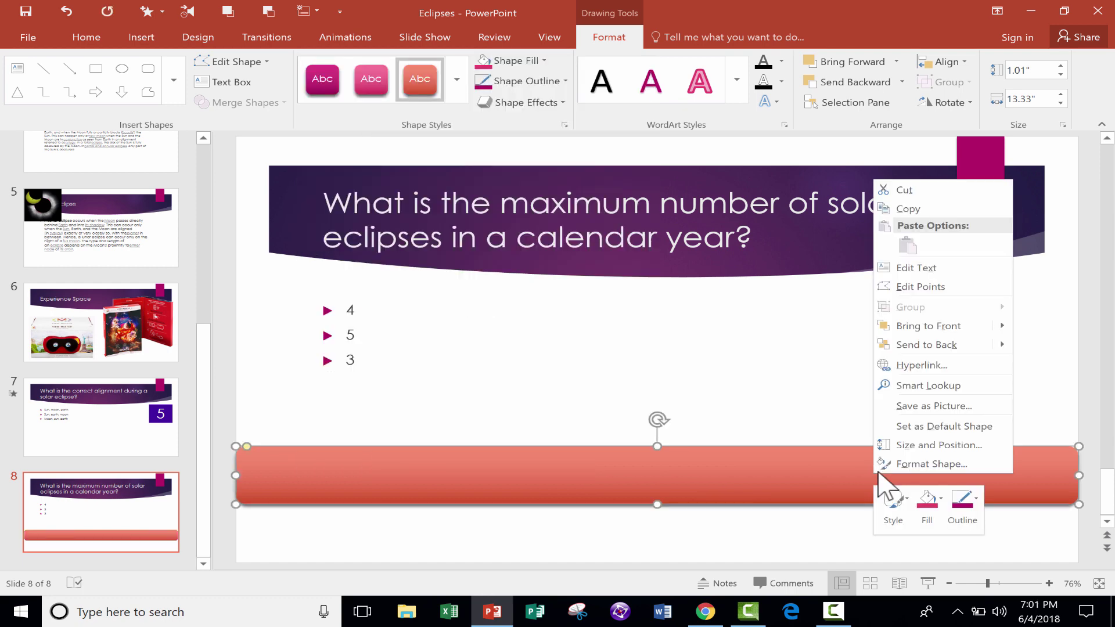
left_click(906, 464)
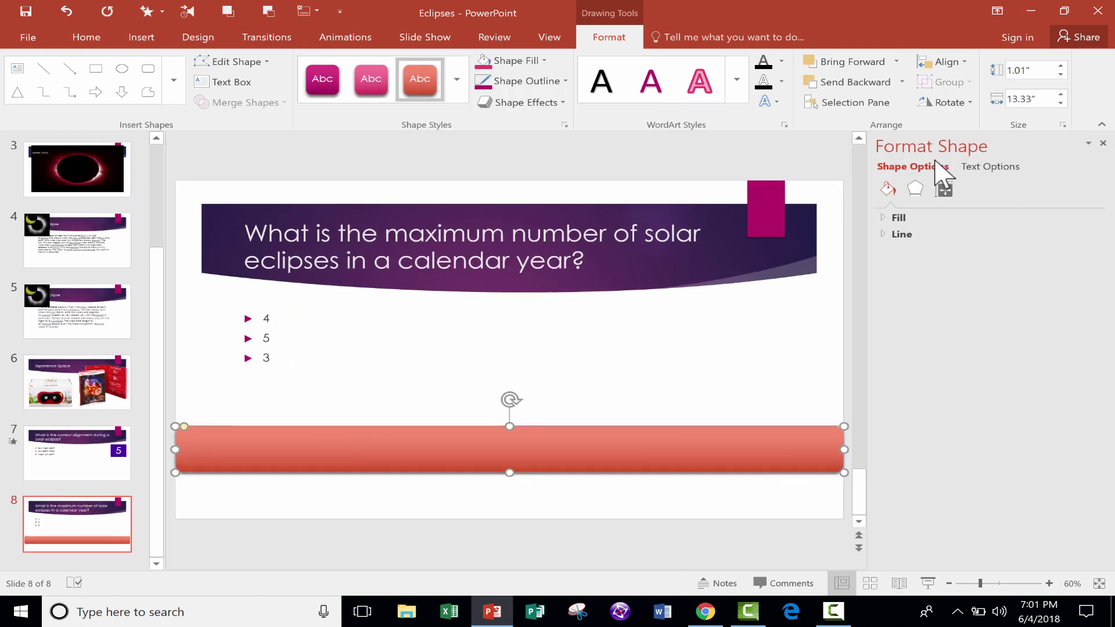
left_click(895, 218)
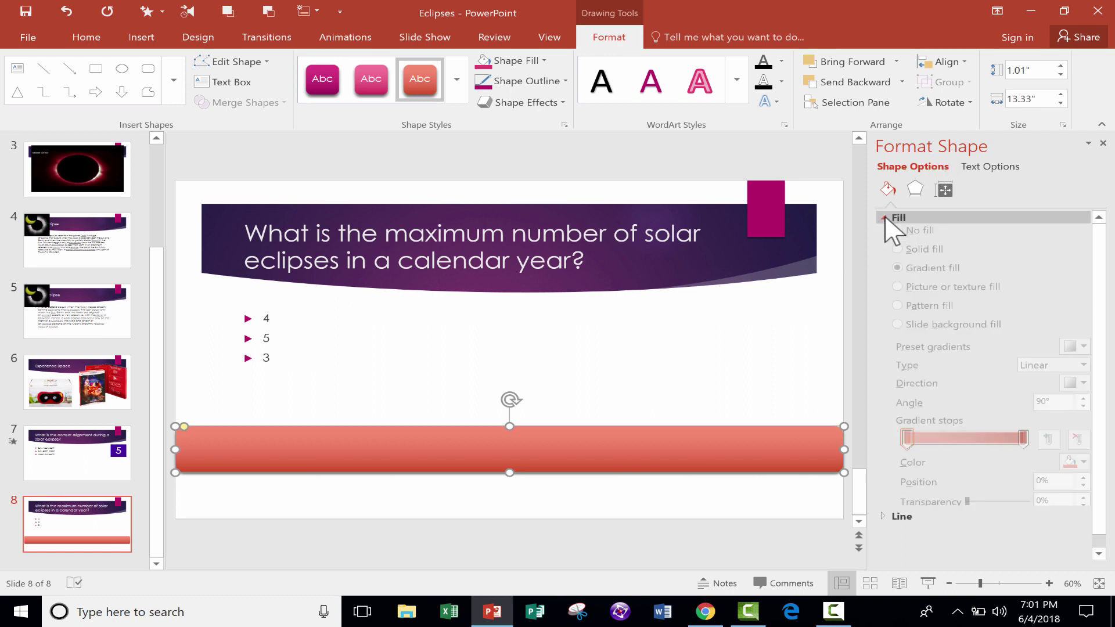
left_click(877, 218)
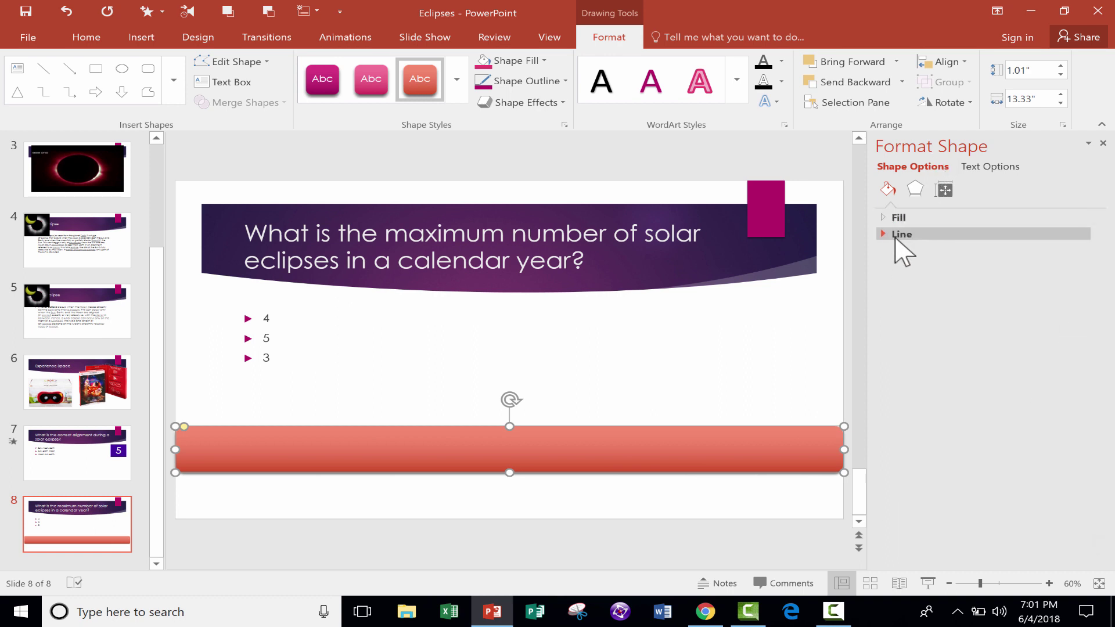
left_click(885, 235)
left_click(1103, 142)
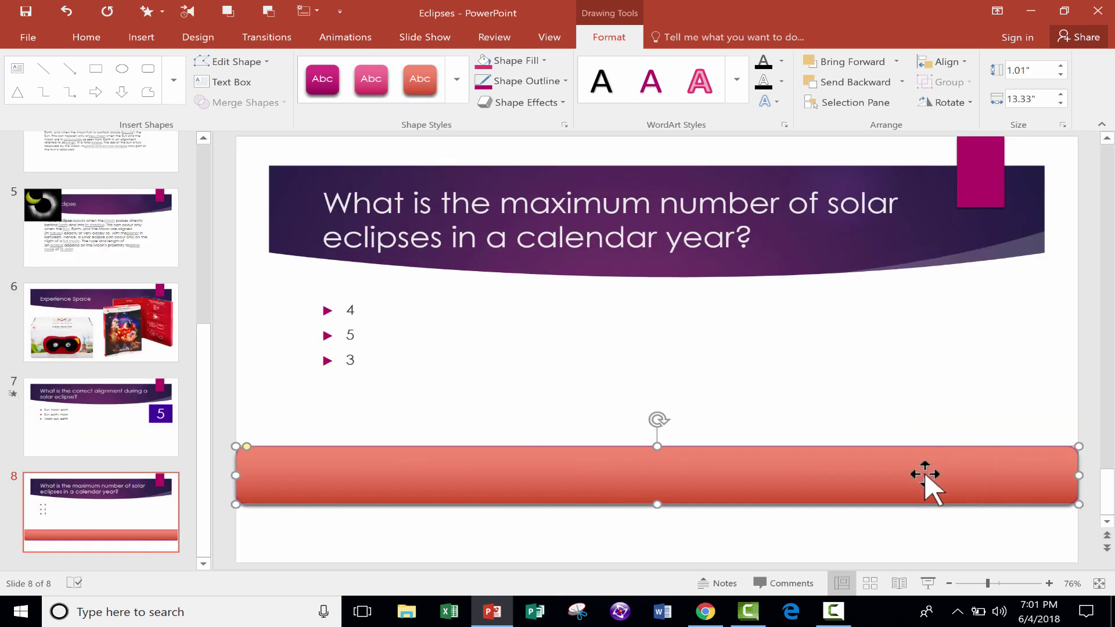
key("Escape")
Step: Resize the coral bar from its top edge to 13.33" by about 0.7"
left_click(621, 455)
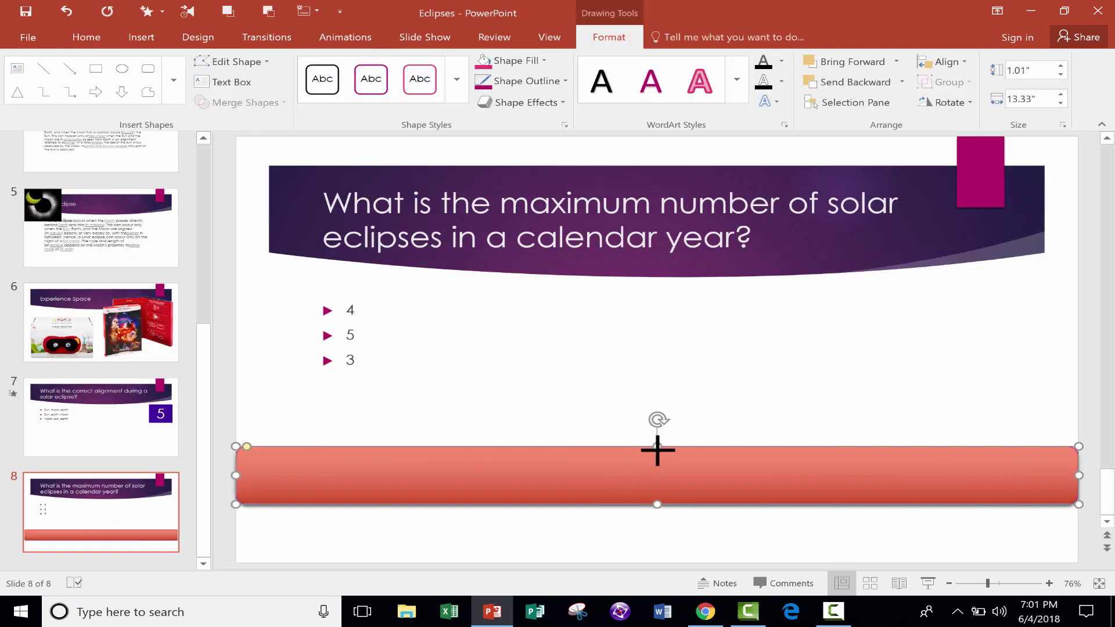
left_click_drag(657, 450, 660, 475)
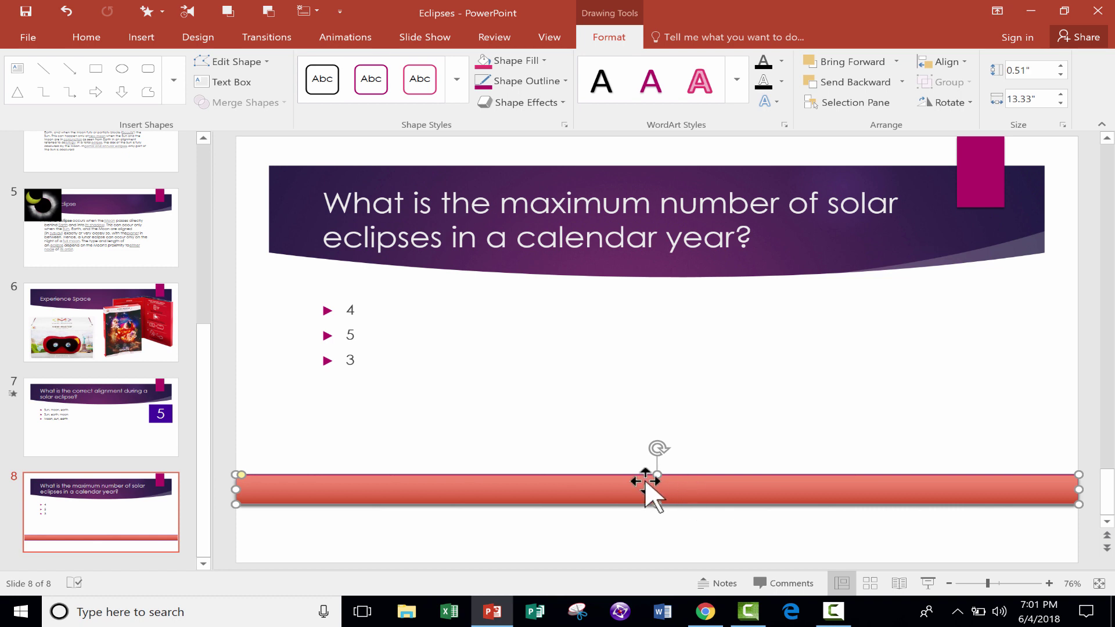
left_click_drag(657, 475, 656, 464)
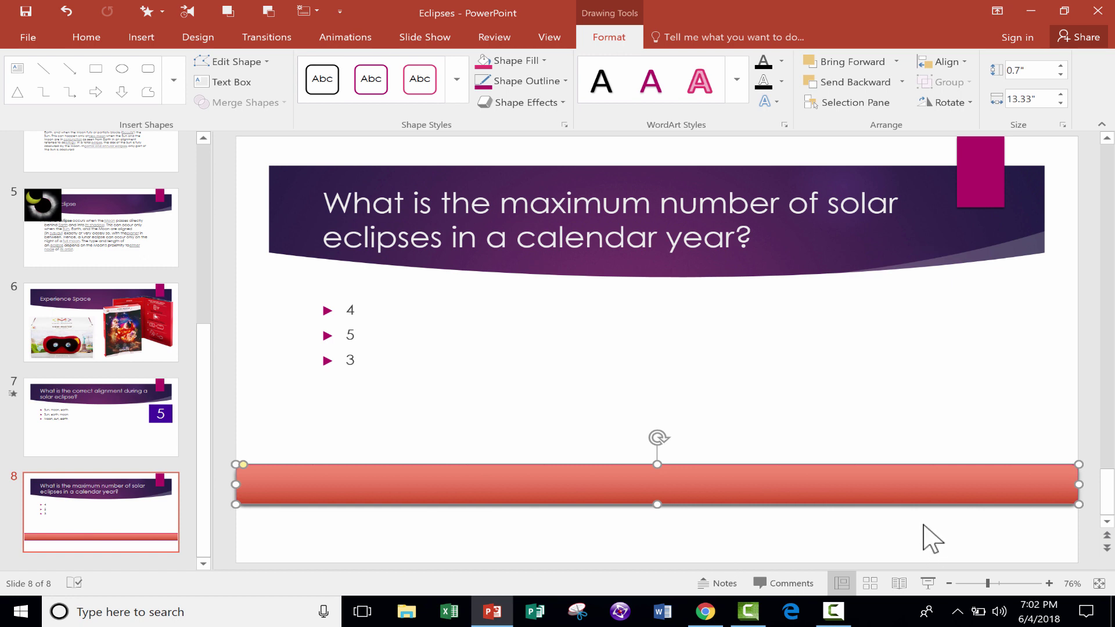
left_click(352, 39)
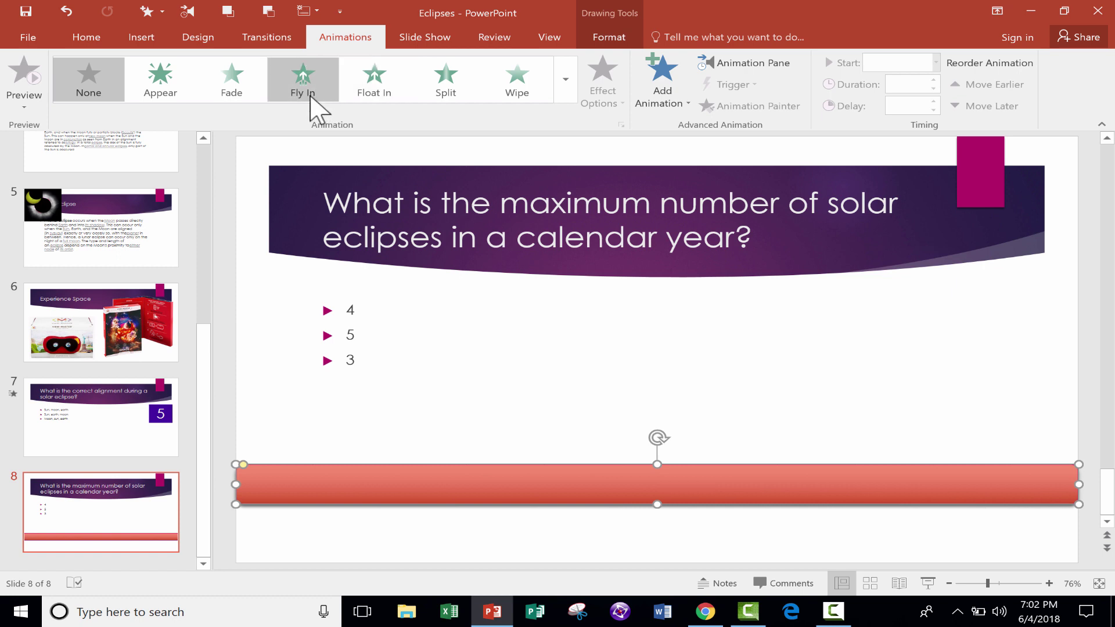
Step: Give the coral bar a Fly Out exit effect with direction To Left
left_click(566, 82)
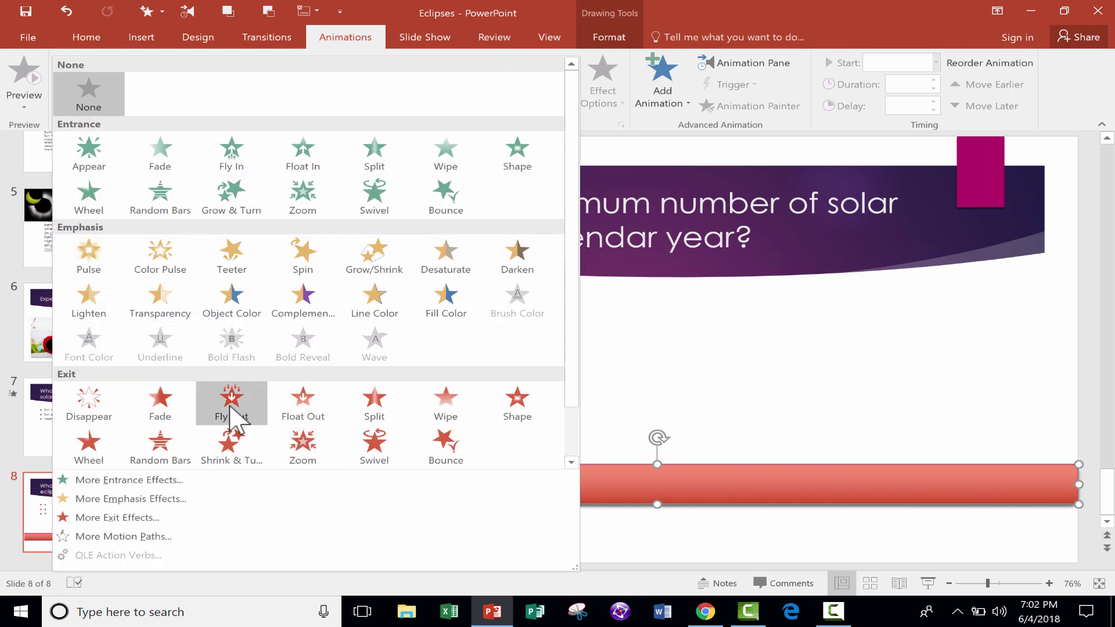
left_click(258, 402)
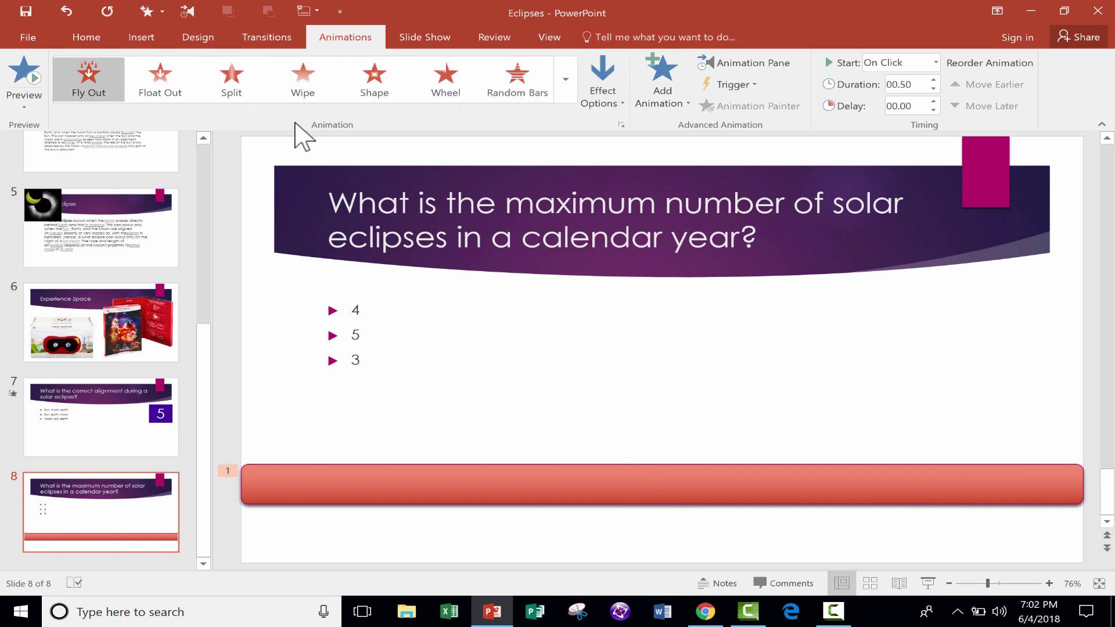
left_click(612, 82)
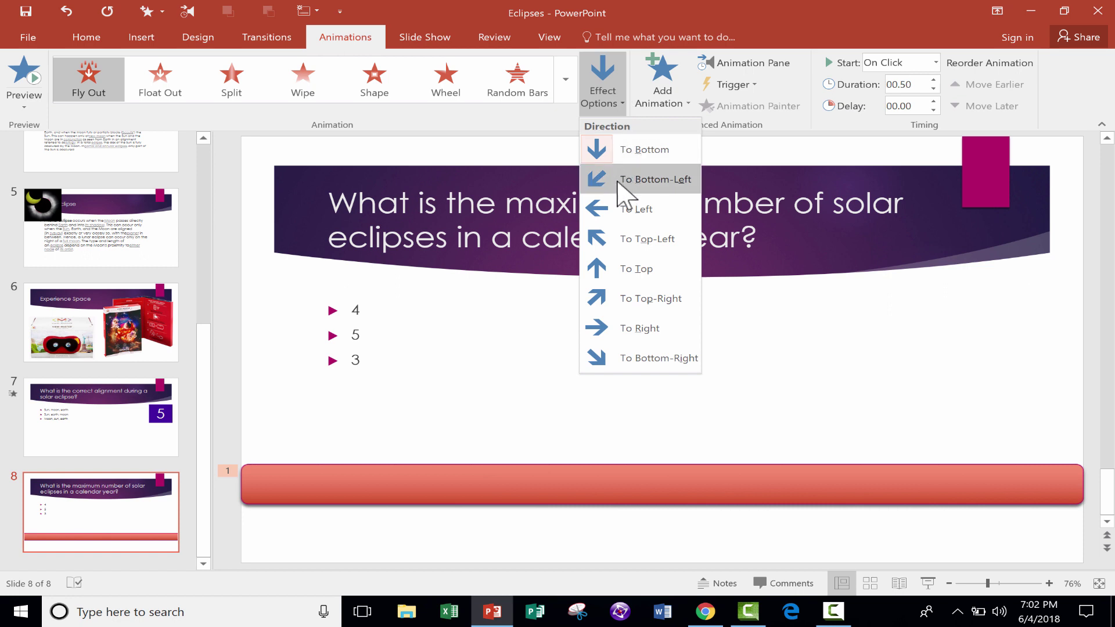
left_click(620, 212)
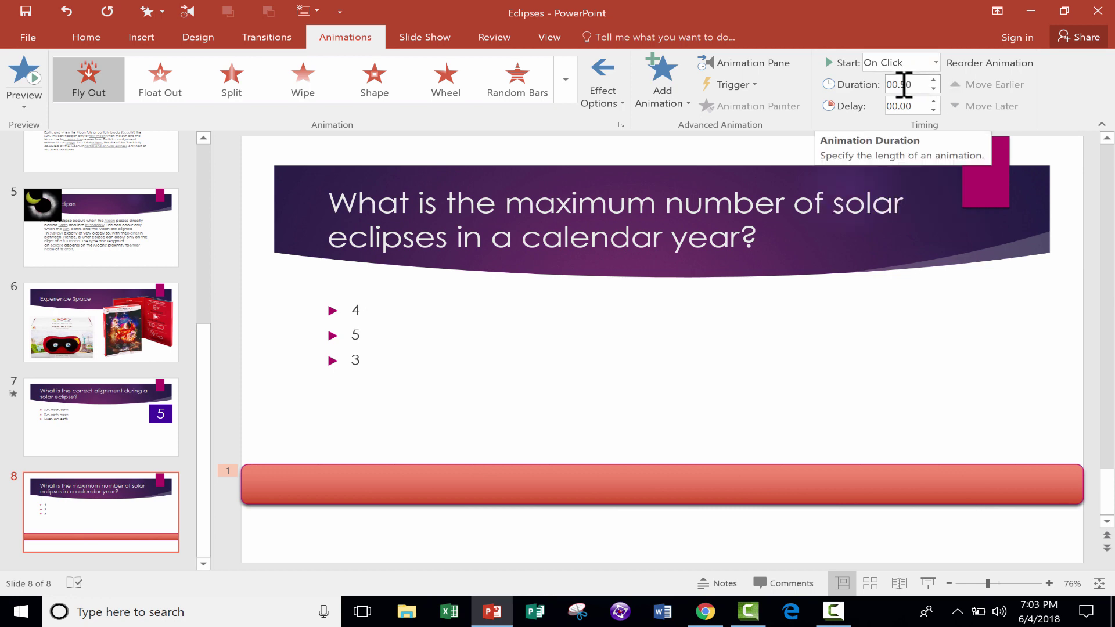
Step: Set the bar's Fly Out exit duration to 10.00 seconds, then deselect the bar
left_click(933, 81)
left_click_drag(897, 84, 886, 85)
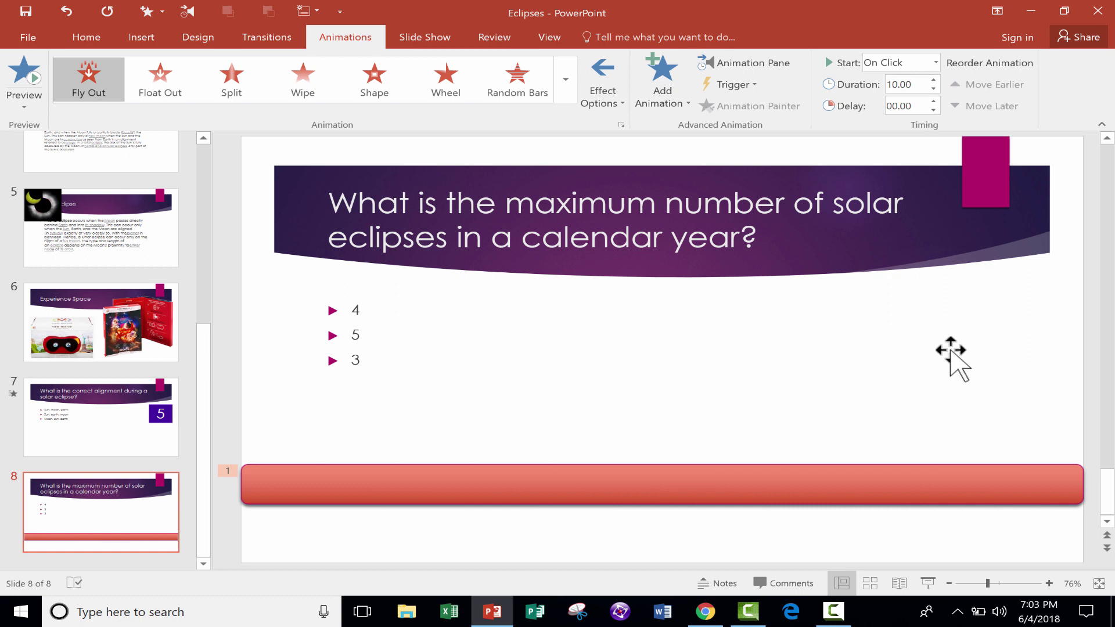
key("Escape")
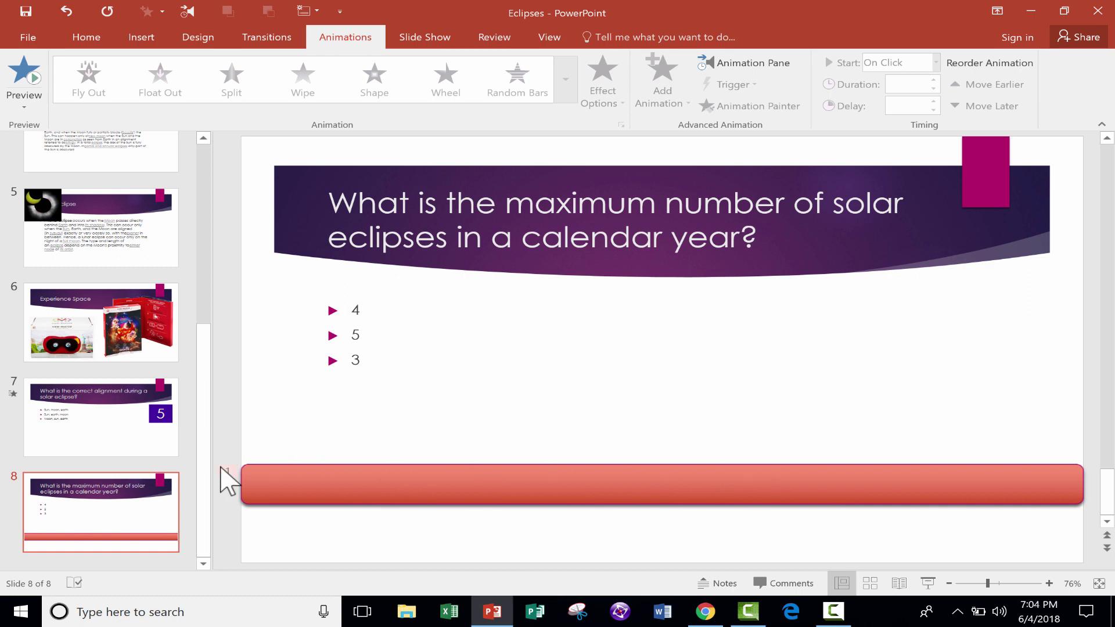
Step: Show the Slide Show tab options with slide 8 in the editor
left_click(413, 41)
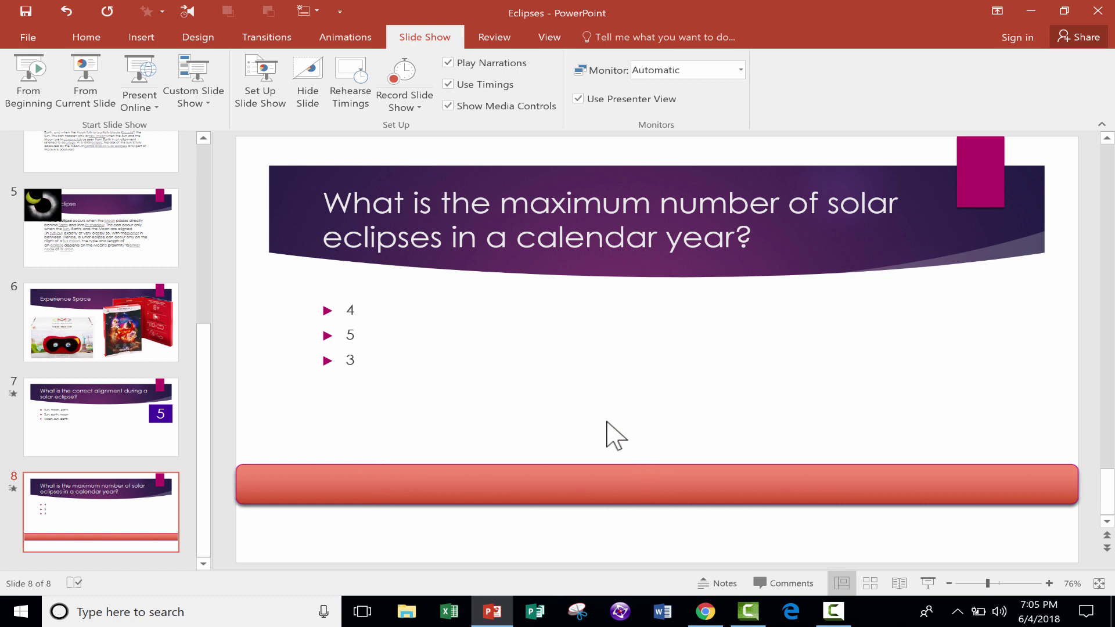
Step: Cancel the Audio on My PC file dialog and reopen the Insert Audio menu
left_click(146, 38)
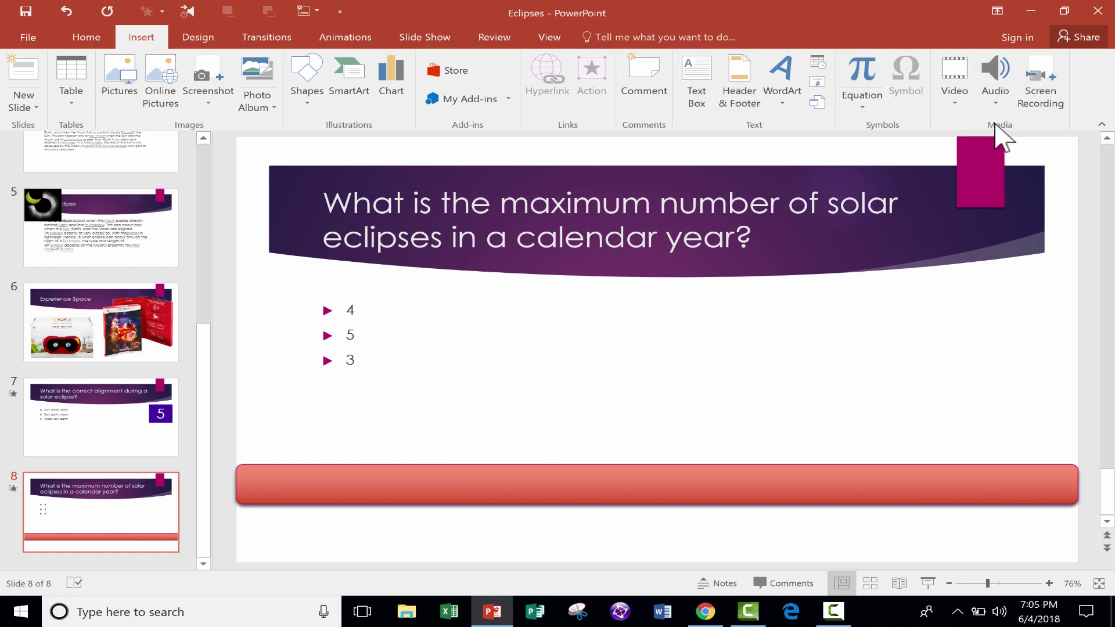
left_click(995, 90)
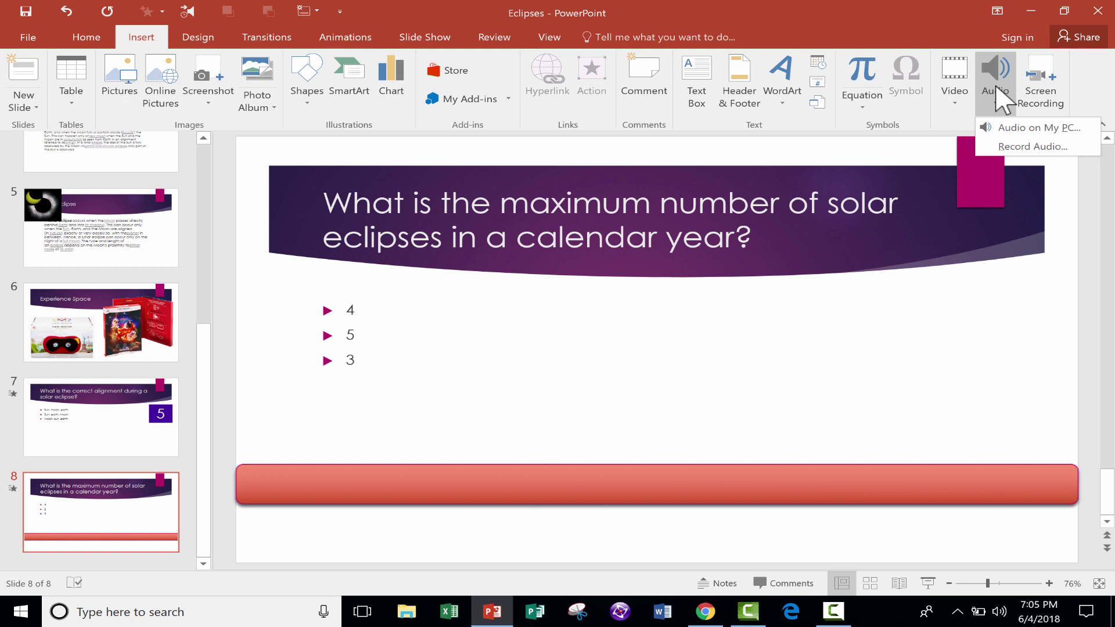
left_click(1038, 128)
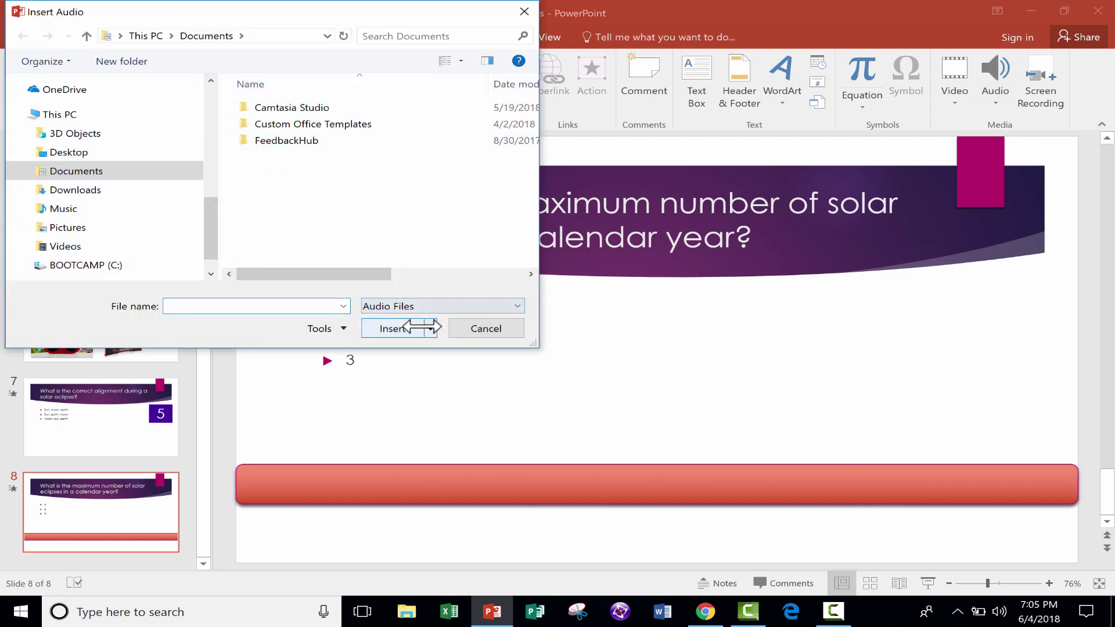
left_click(492, 331)
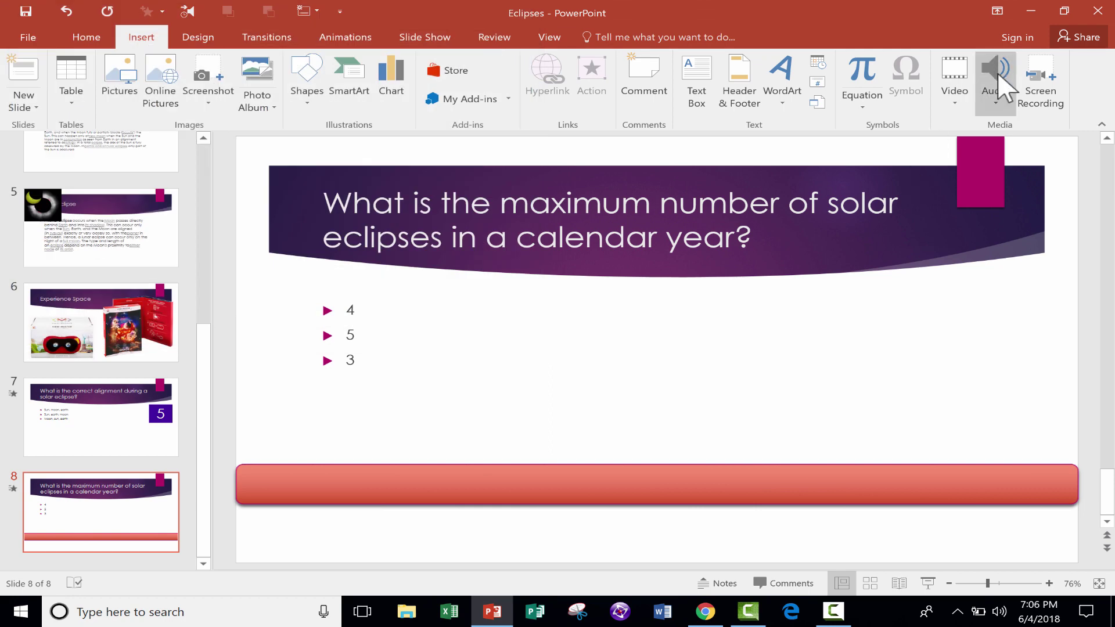
left_click(1000, 101)
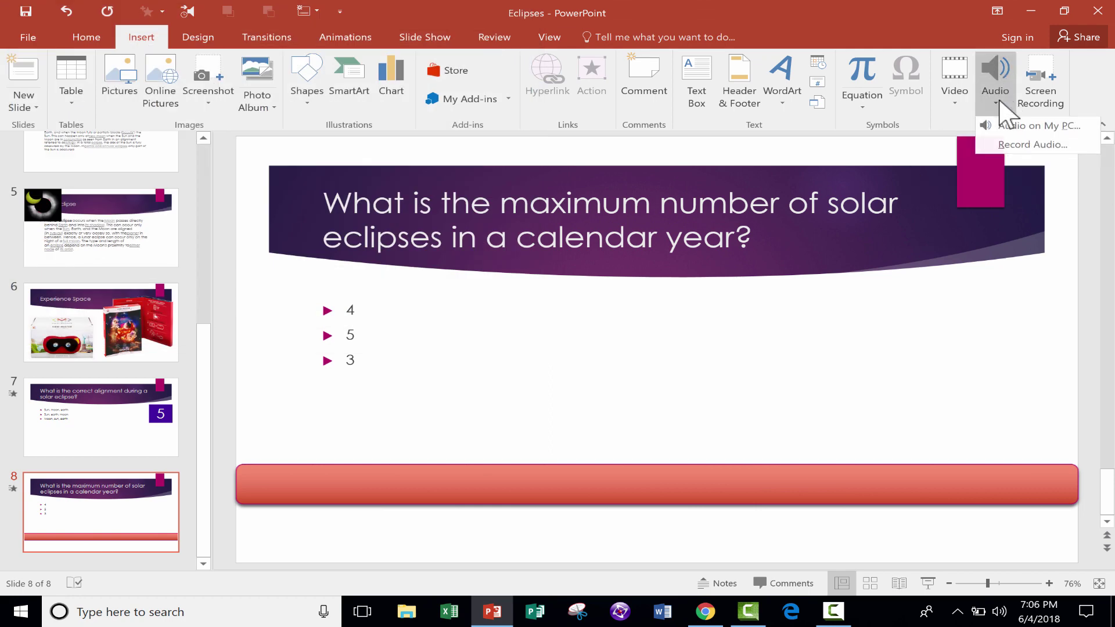
Step: Record a new sound in the Record Sound dialog, insert it, and play it back
left_click(1022, 147)
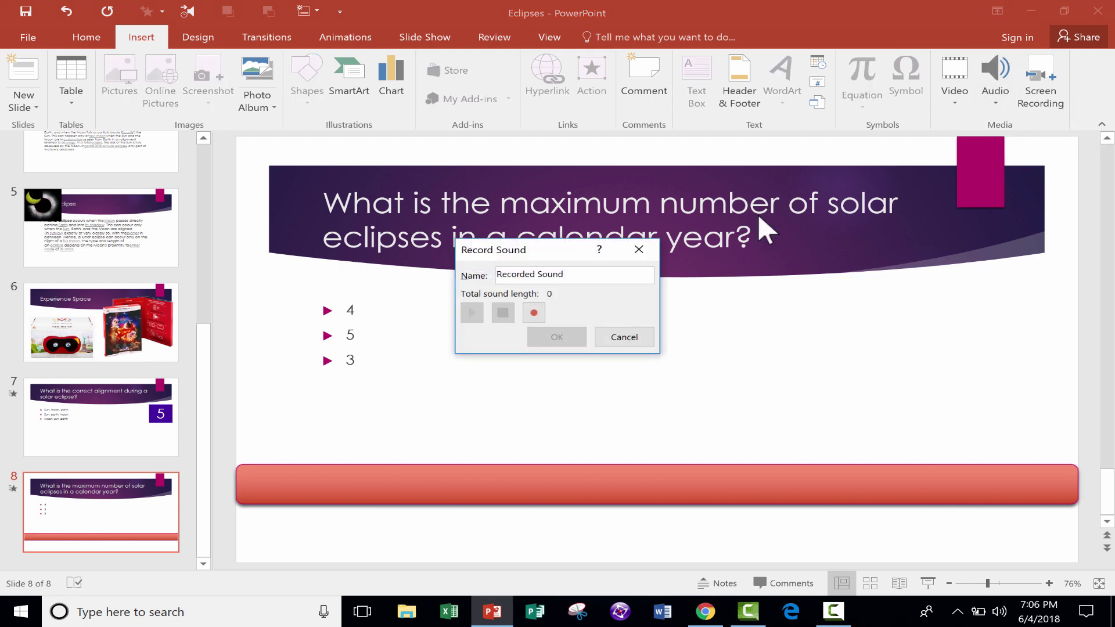
left_click(541, 314)
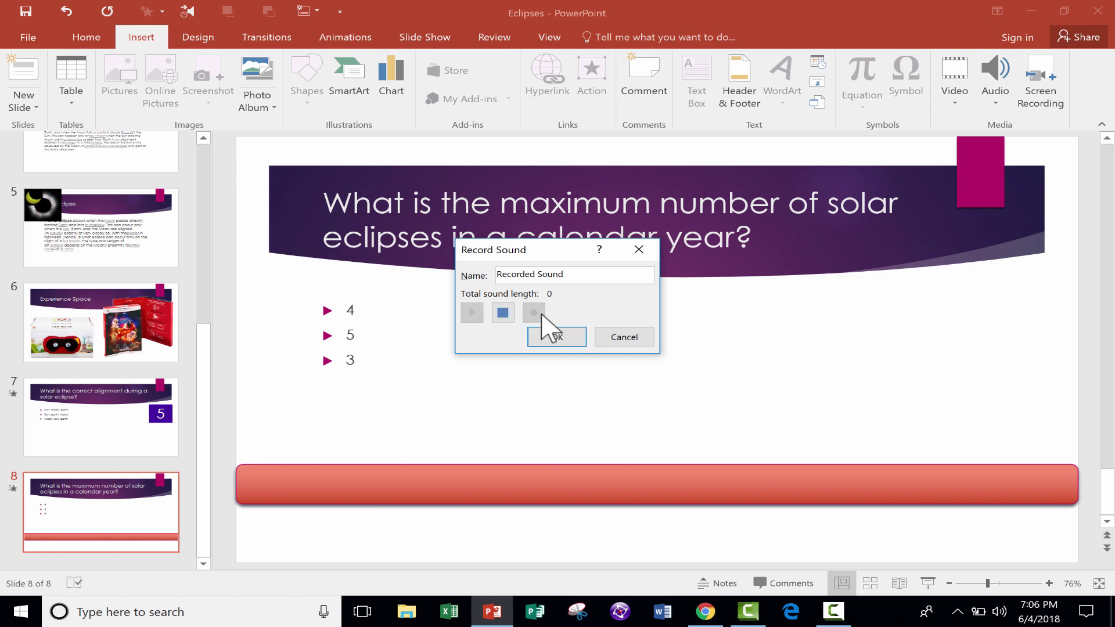
left_click(558, 338)
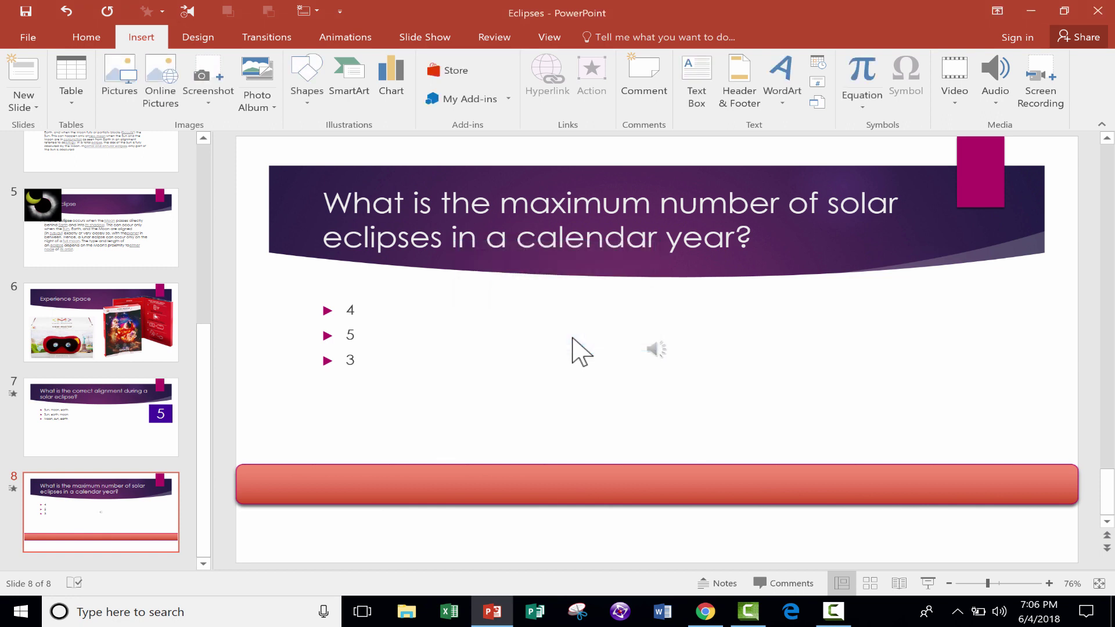
mouse_move(662, 350)
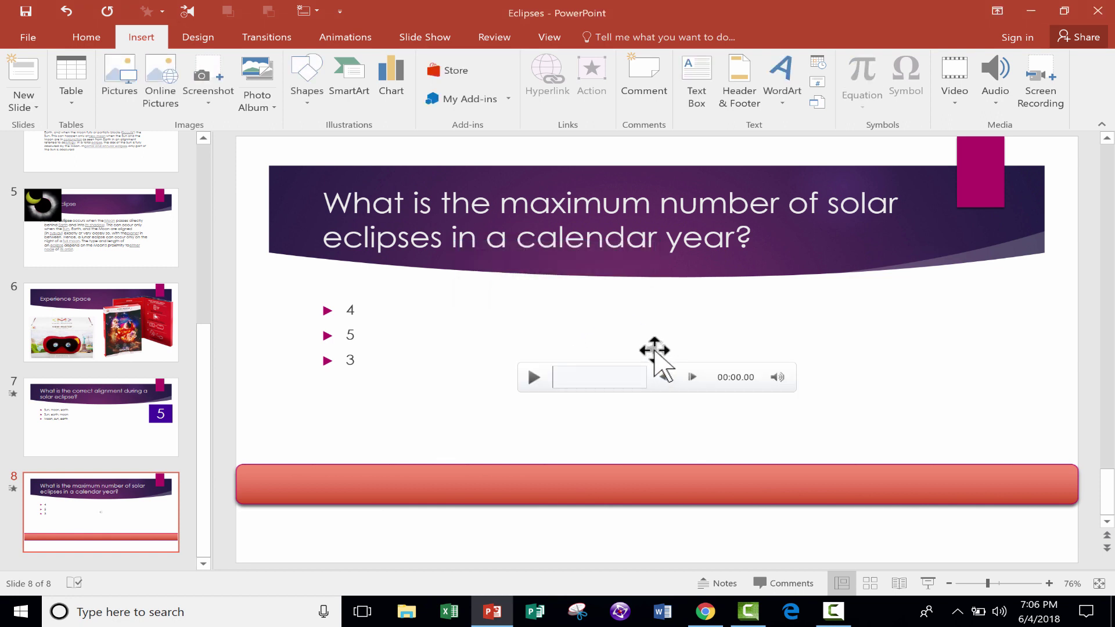
left_click(533, 378)
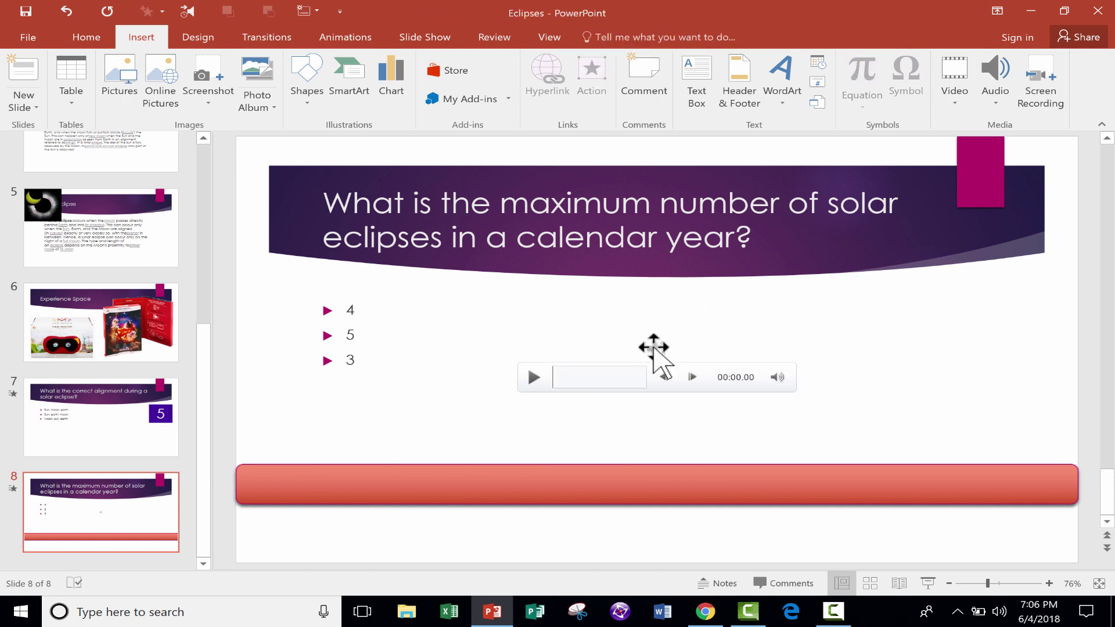
Step: Move the speaker icon to the slide's right edge and clear the selection
left_click_drag(652, 349, 1090, 329)
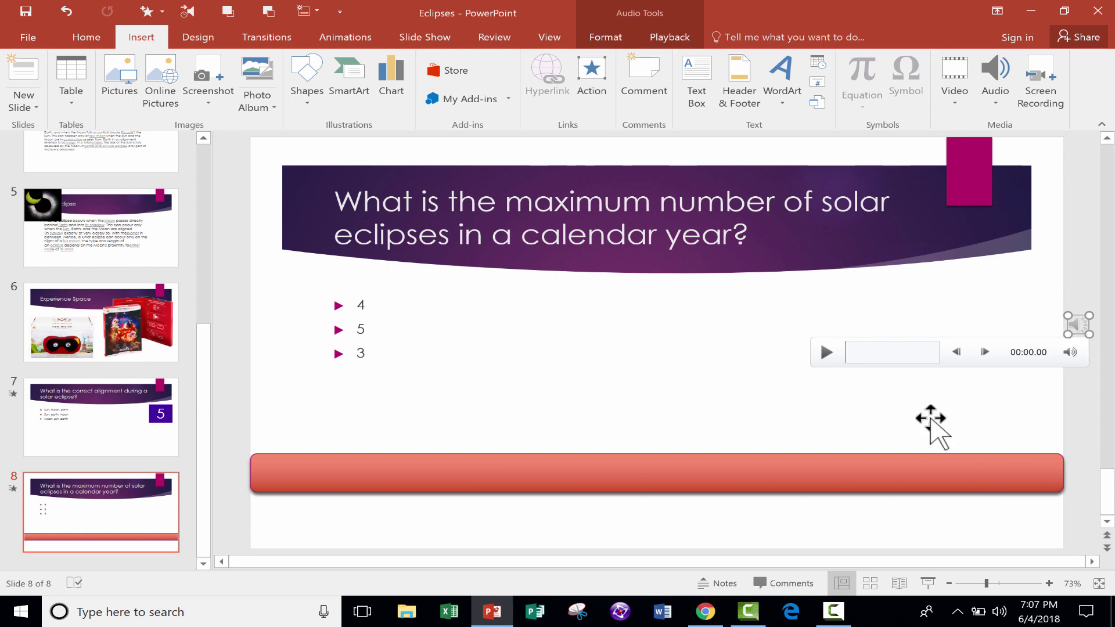
left_click(916, 423)
left_click(1071, 324)
left_click(883, 398)
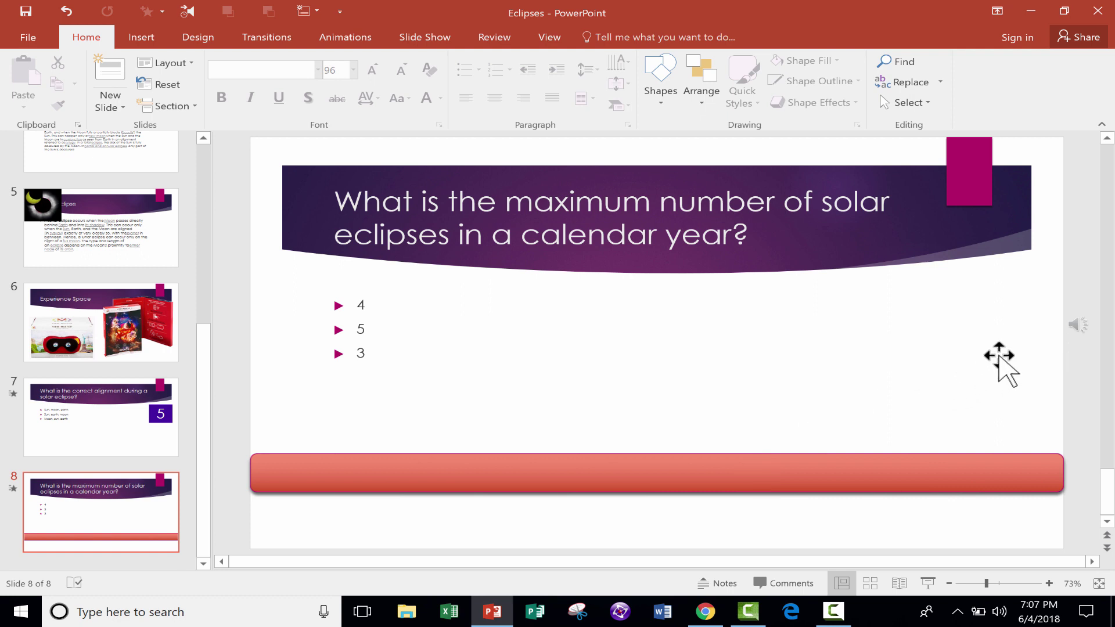
mouse_move(1079, 327)
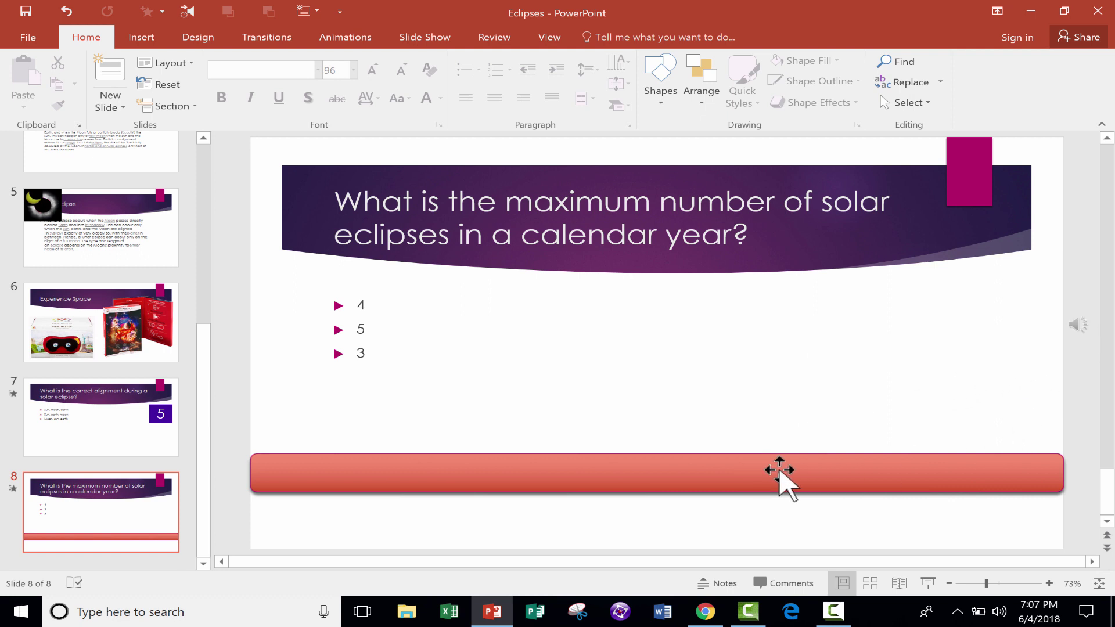
Step: Show the Animation Pane and preview all of the slide's animations
left_click(355, 37)
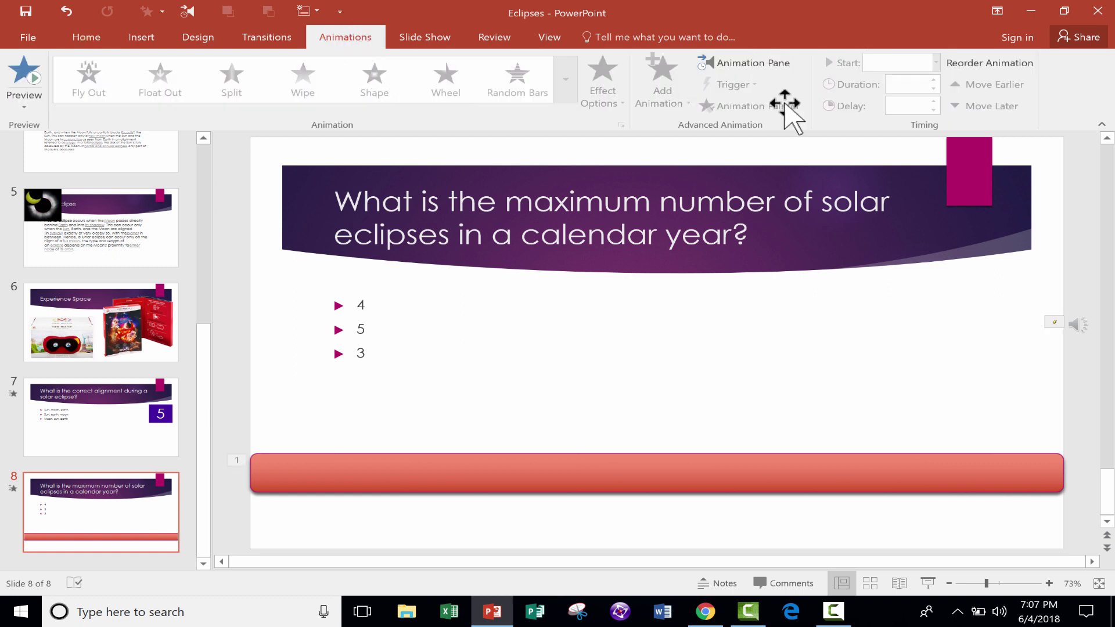
left_click(752, 63)
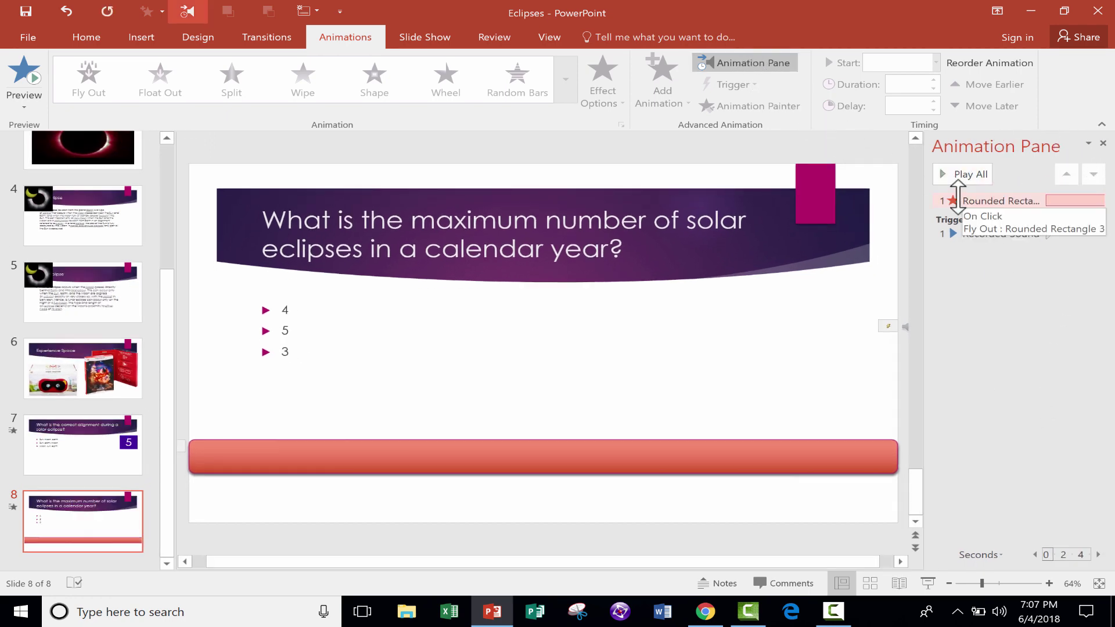
left_click(958, 174)
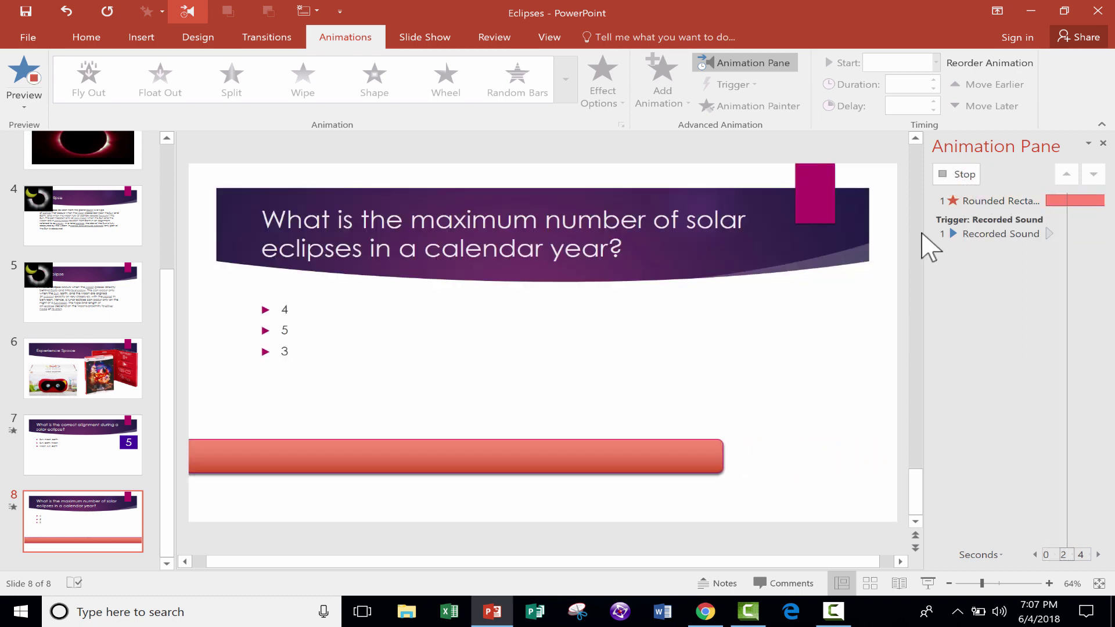
Step: Move the Recorded Sound effect out of its trigger, placing it after the bar's exit
left_click(978, 234)
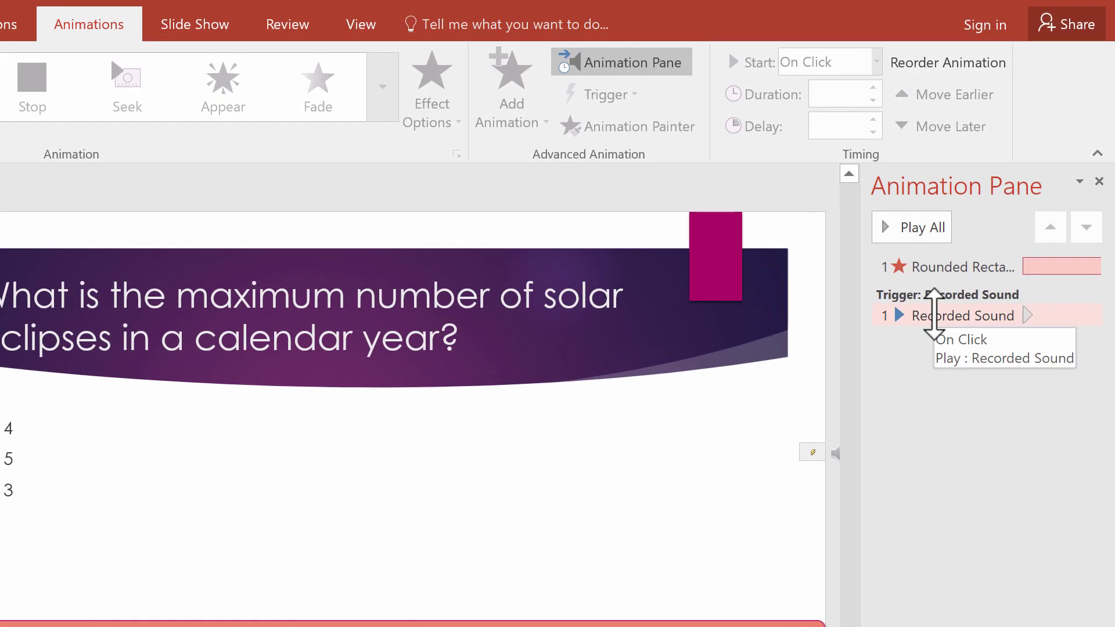
left_click_drag(933, 313, 929, 279)
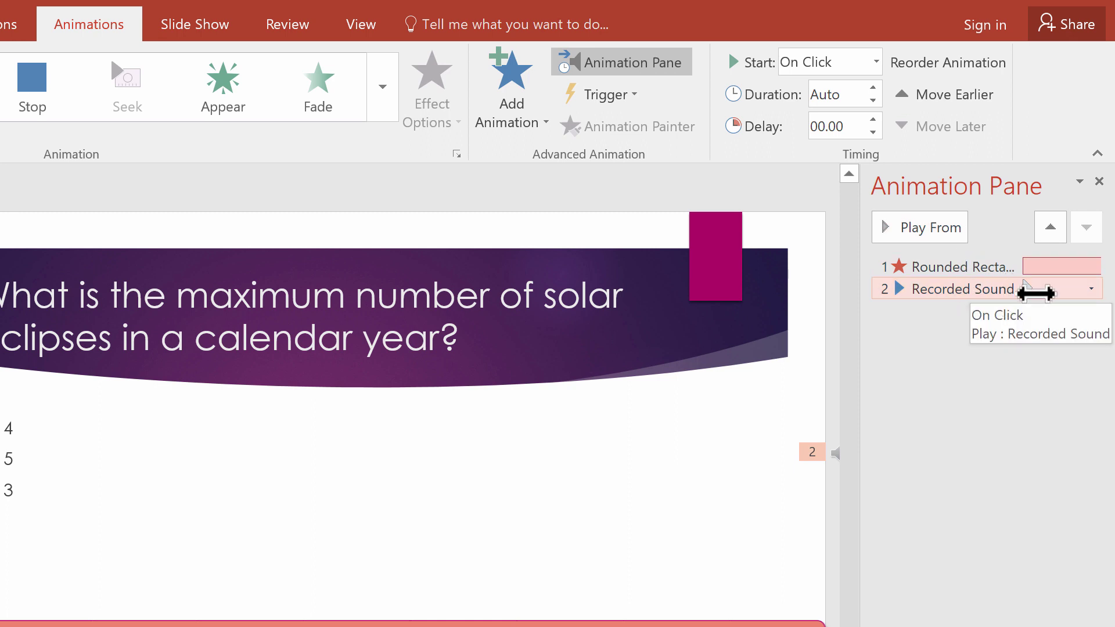
left_click(1090, 289)
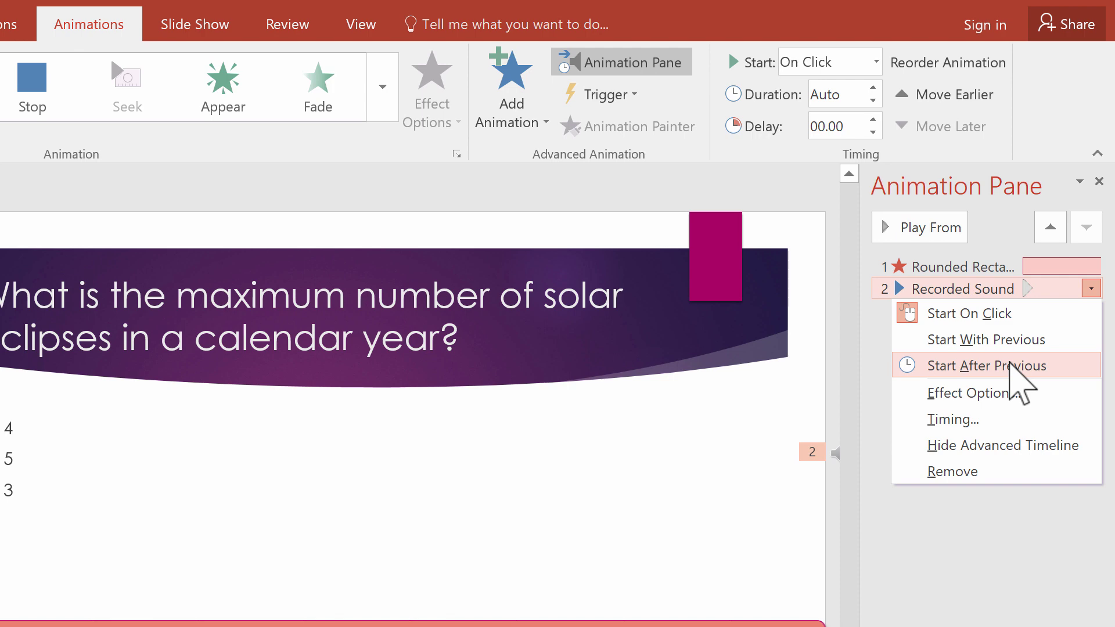
left_click(983, 590)
left_click(953, 290)
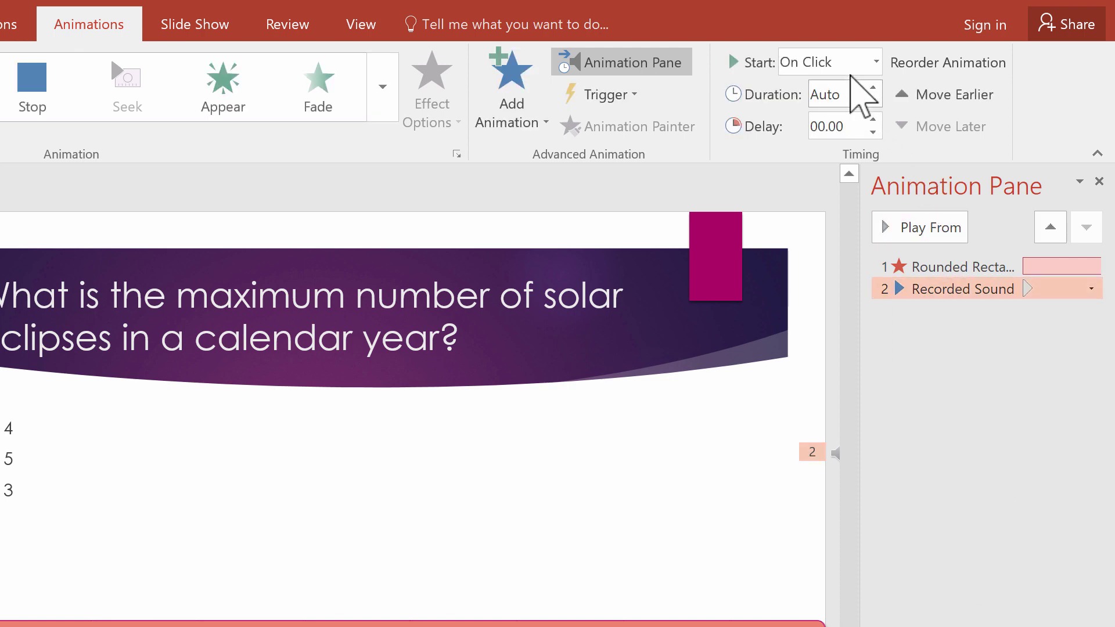
left_click(874, 61)
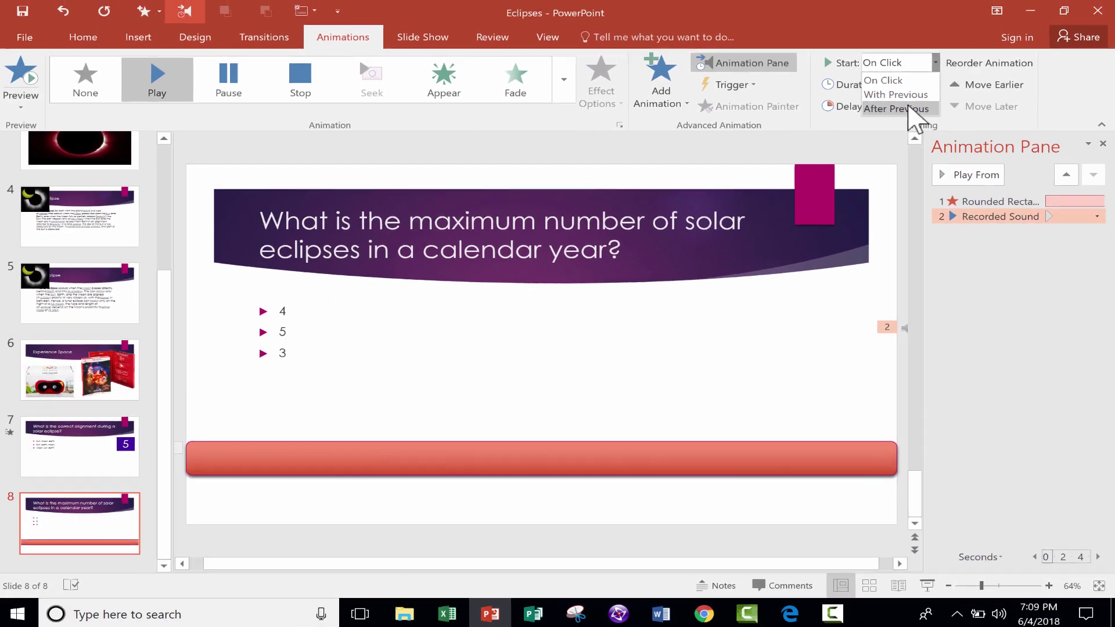
Step: Set the Recorded Sound effect's Start to After Previous
left_click(836, 130)
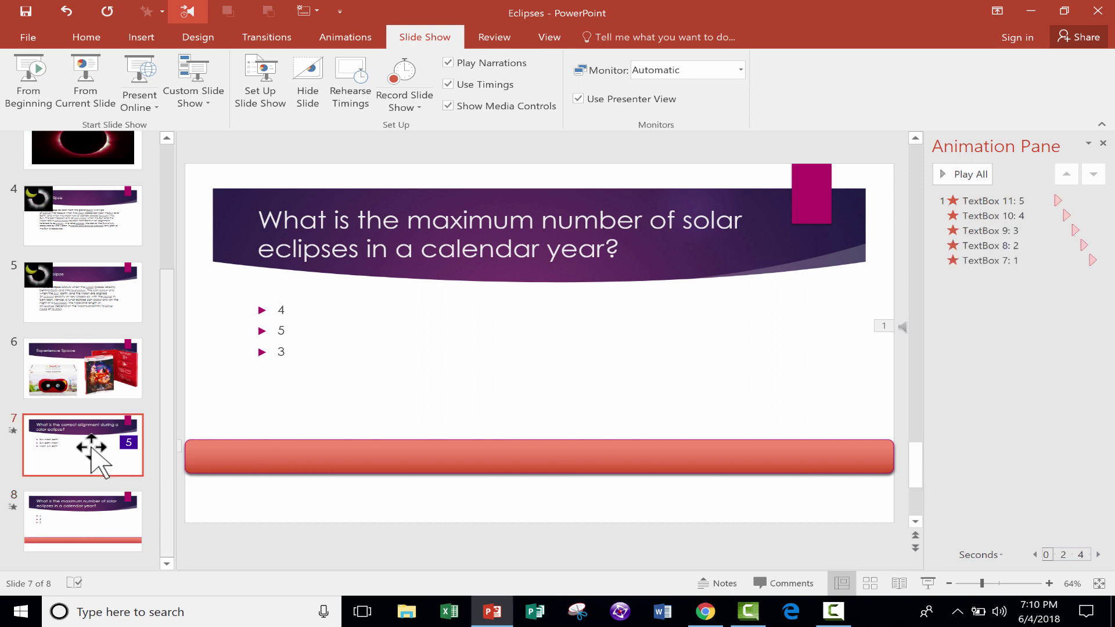
Step: Review slide 7's quiz and its animations, then scroll the thumbnails down toward slide 8
left_click(93, 459)
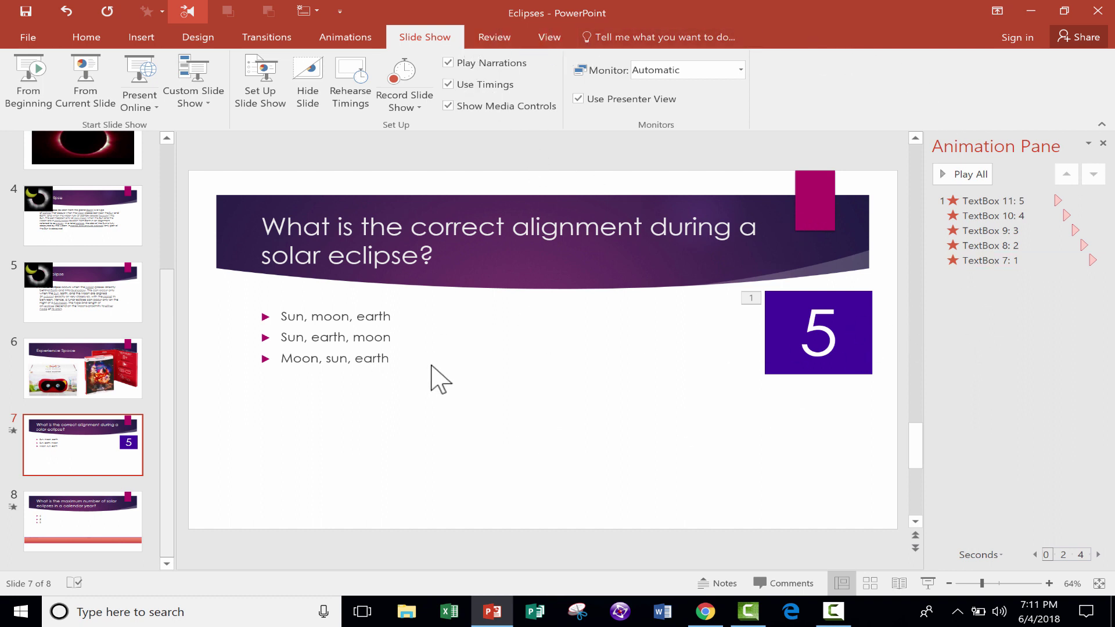
scroll(632, 428, "down", 1)
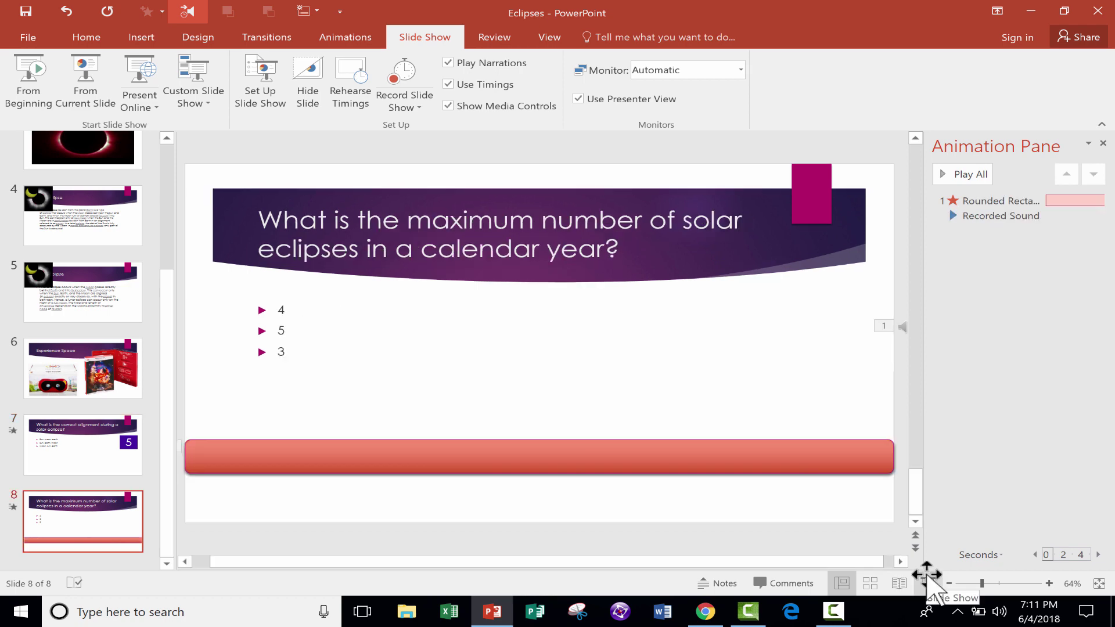